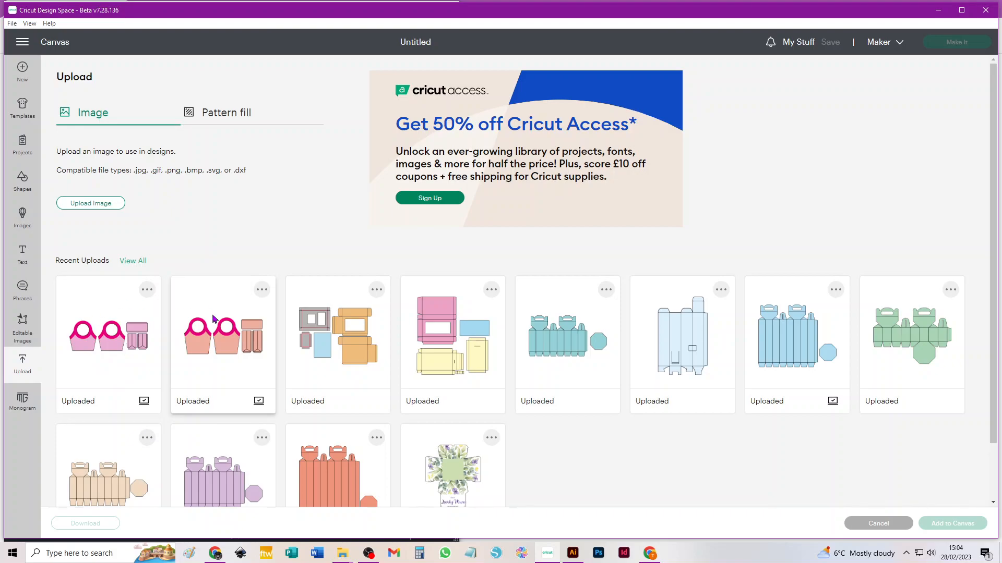
- Add the most recent upload, the pink beach bag template with dark pink handles, to the canvas
{"action": "left_click", "coordinate": [105, 340]}
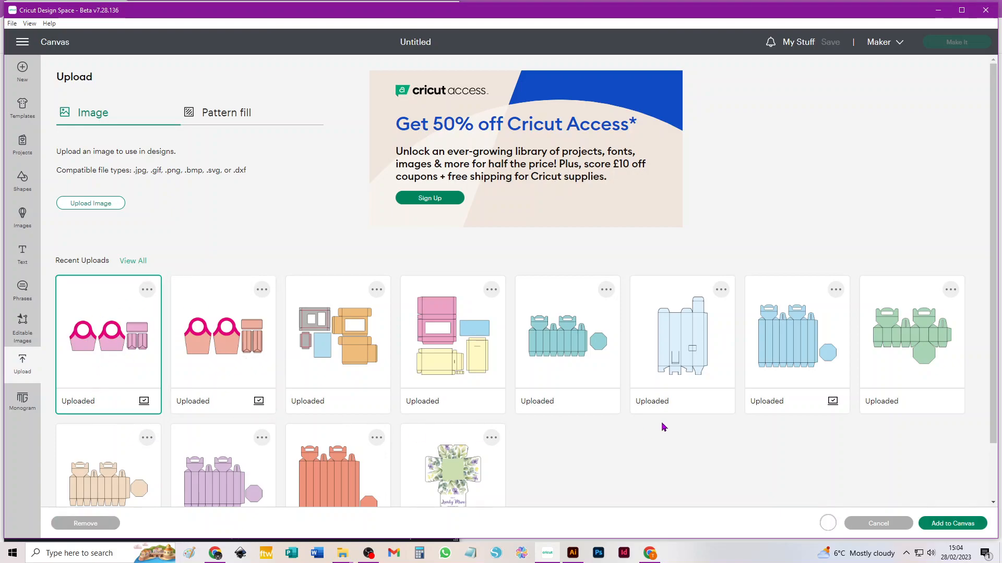
{"action": "left_click", "coordinate": [939, 525]}
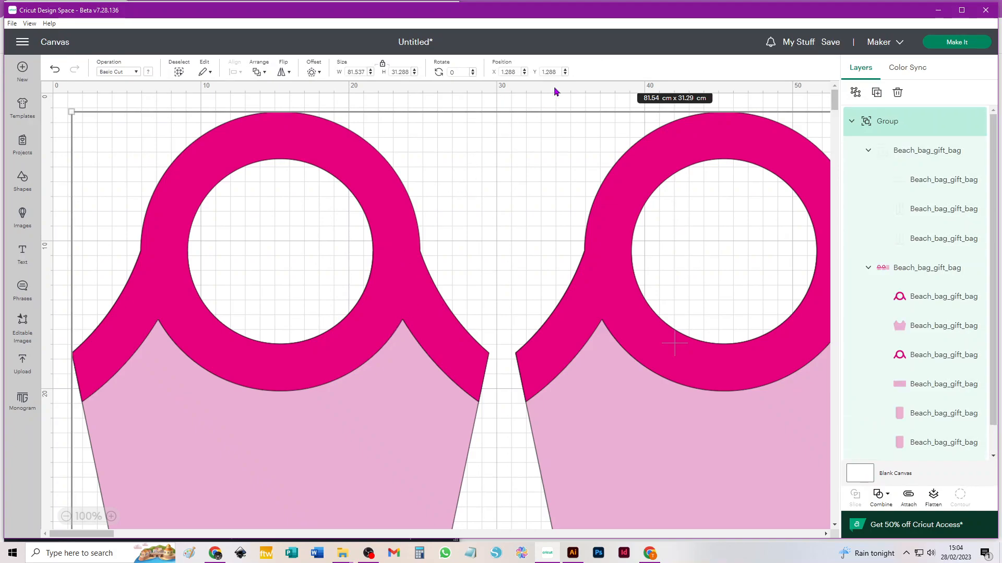
{"action": "scroll", "coordinate": [501, 180], "scroll_direction": "down", "scroll_amount": 2}
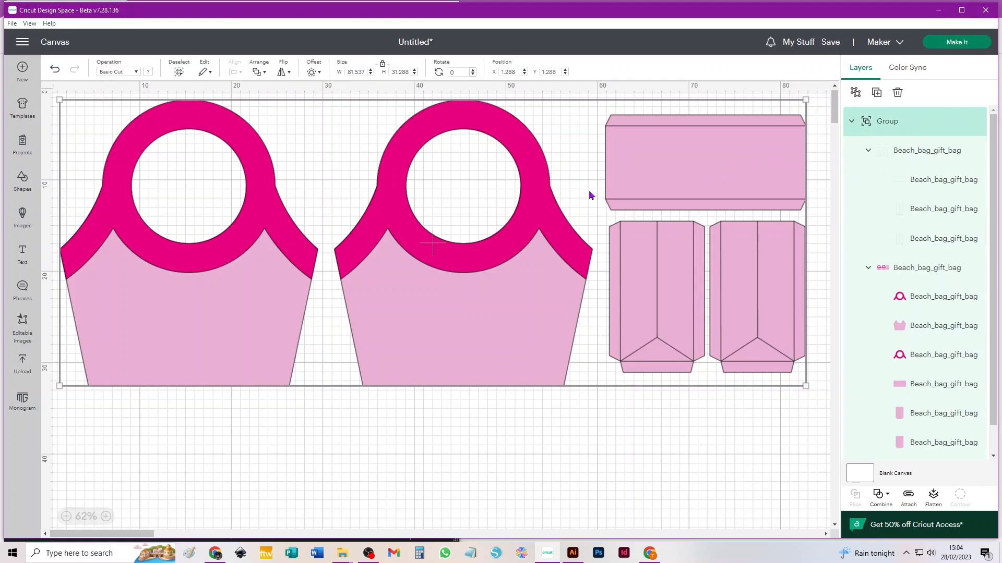
- Examine how the beach bag template's layers are grouped, checking the score-line subgroup and the cut-shape subgroup
{"action": "left_click", "coordinate": [953, 154]}
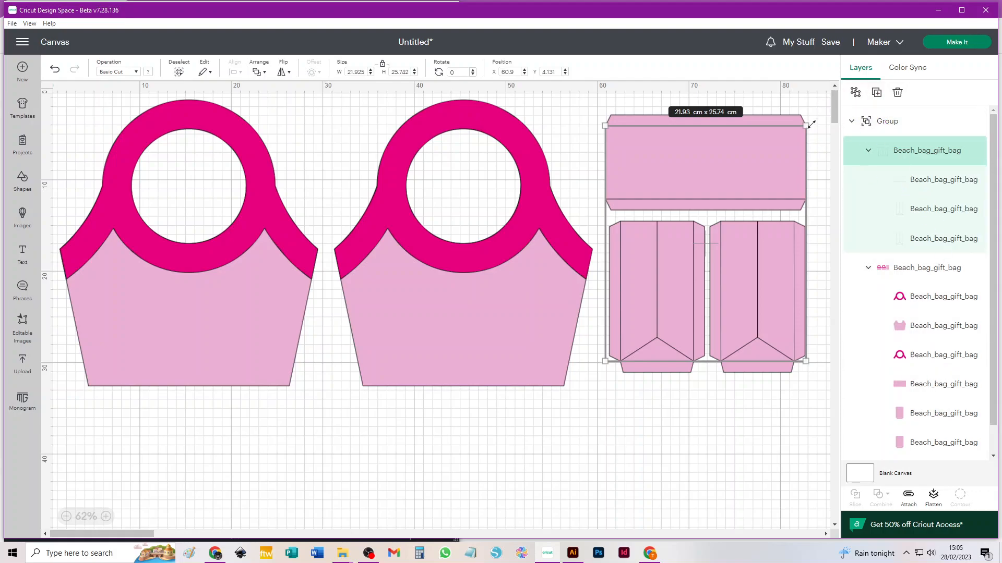
{"action": "left_click", "coordinate": [822, 112]}
{"action": "left_click", "coordinate": [850, 122]}
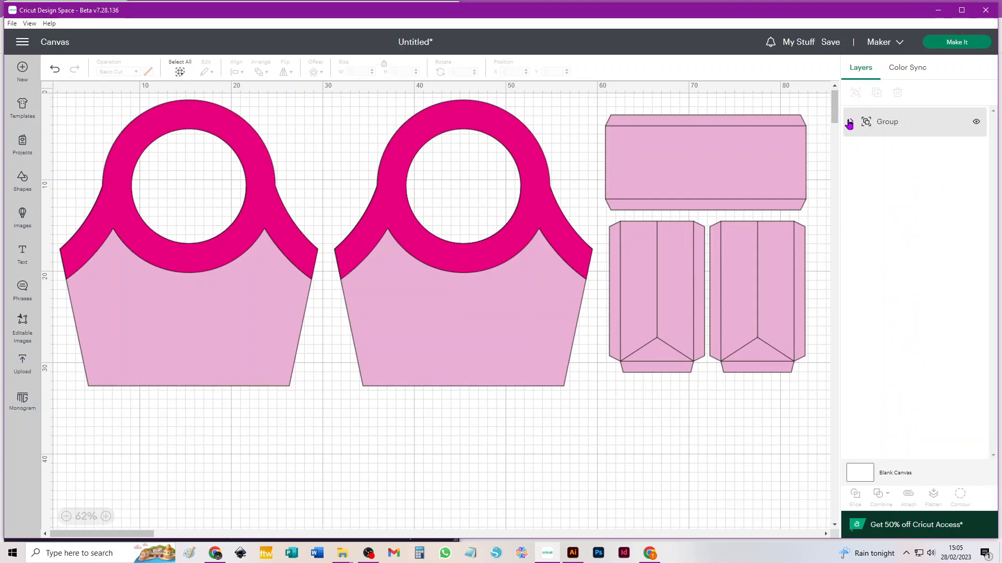
{"action": "left_click", "coordinate": [850, 122]}
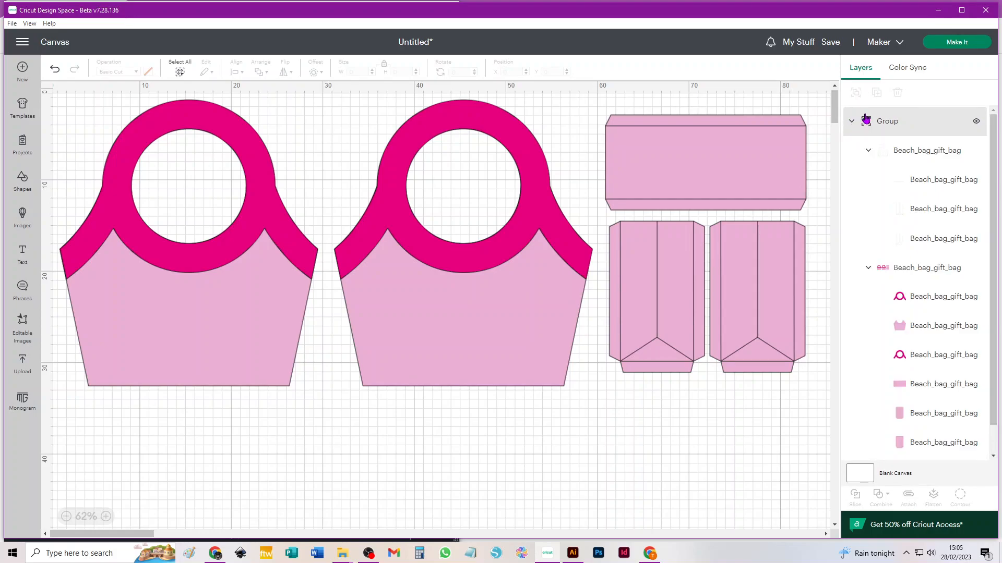
{"action": "left_click", "coordinate": [868, 152]}
{"action": "left_click", "coordinate": [869, 152]}
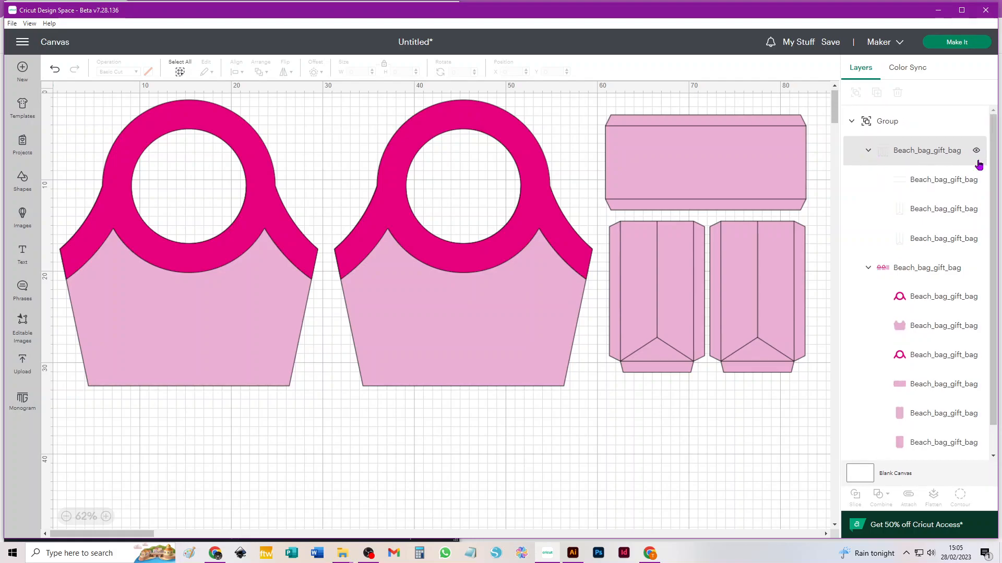
{"action": "left_click", "coordinate": [868, 269]}
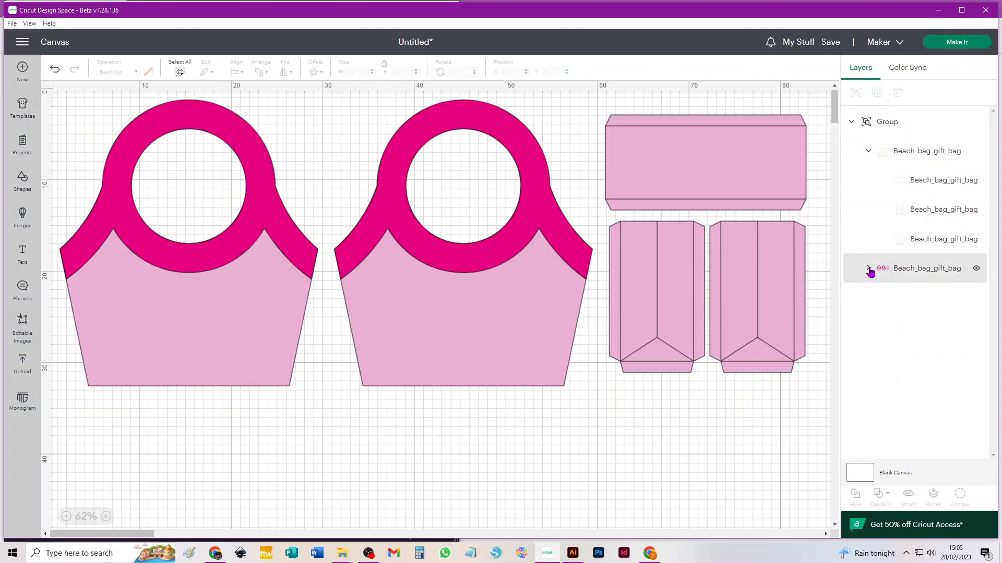
{"action": "left_click", "coordinate": [868, 269]}
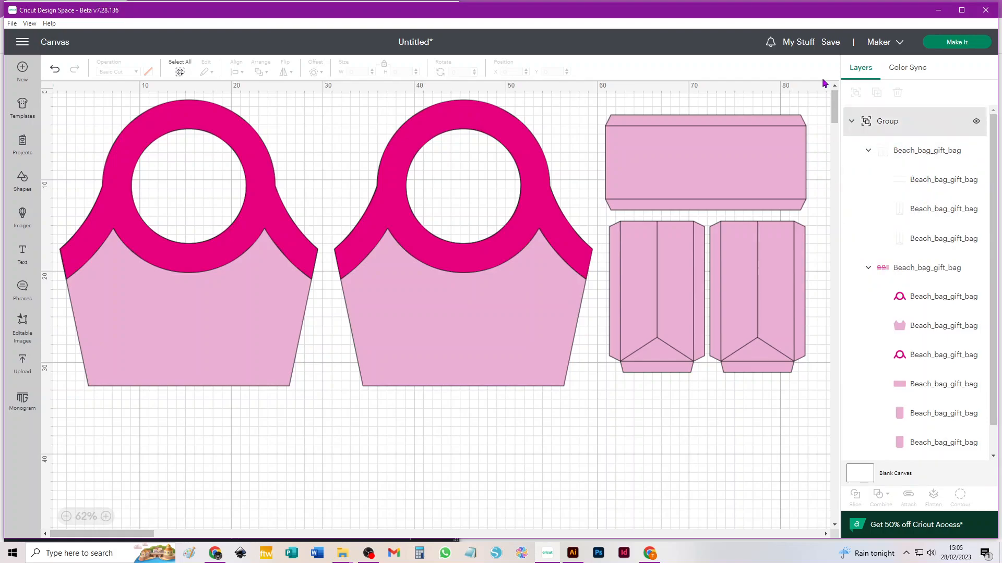
- Change the operation of the score-line subgroup from Basic Cut to Score
{"action": "left_click", "coordinate": [920, 156]}
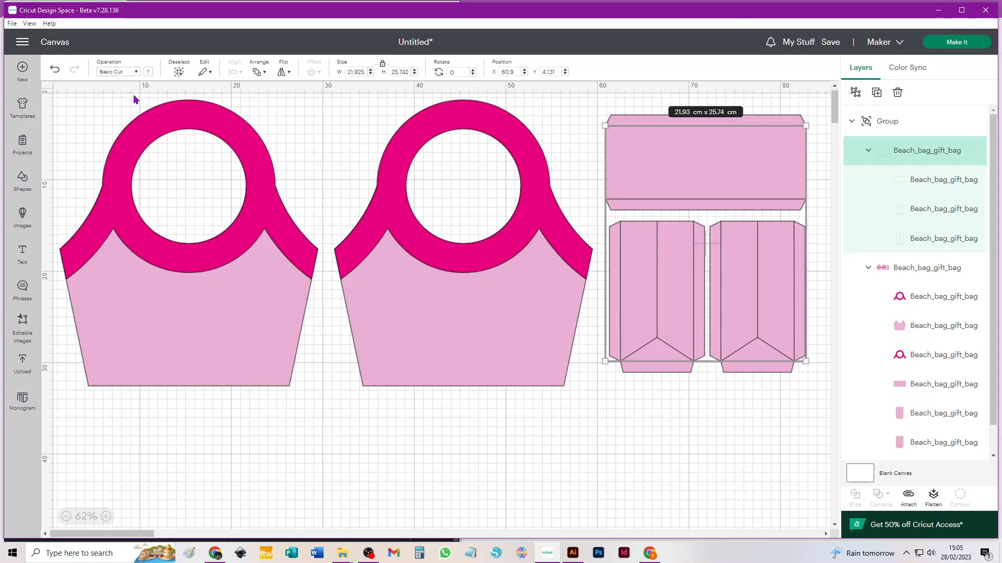
{"action": "left_click", "coordinate": [114, 75]}
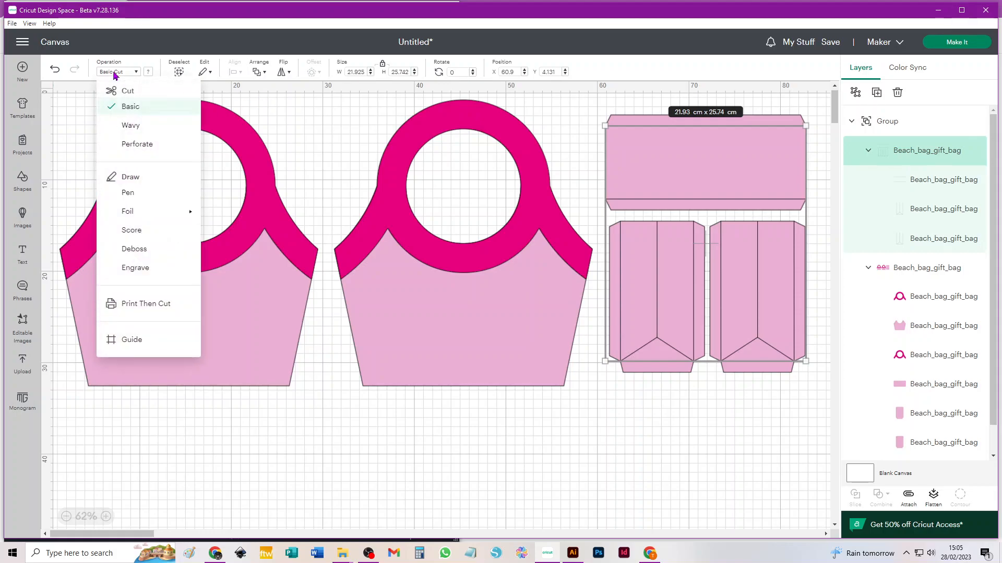
{"action": "left_click", "coordinate": [131, 233]}
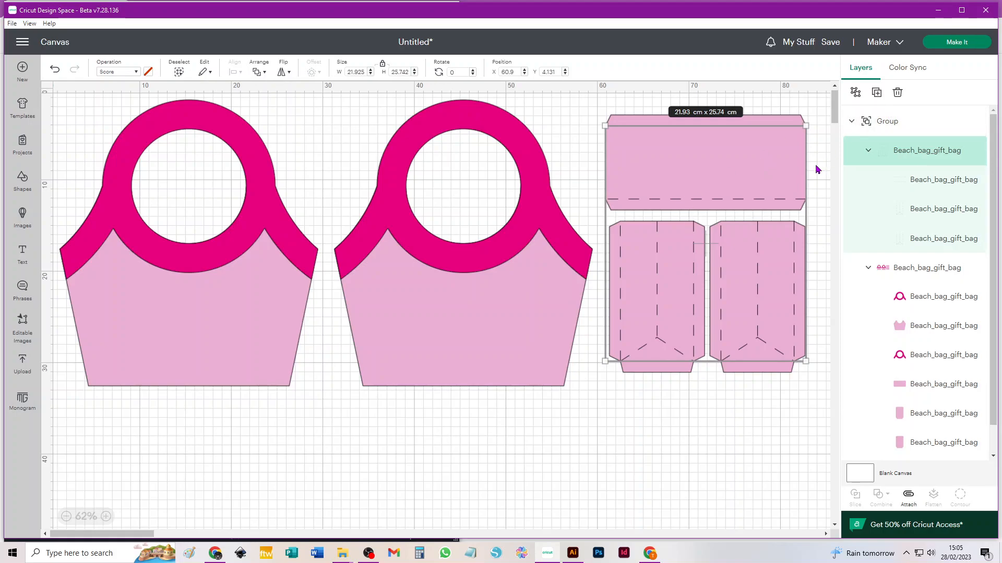
- Ungroup the score-line subgroup, the cut-shape subgroup and the remaining outer group, leaving every beach bag piece as a separate layer
{"action": "left_click", "coordinate": [854, 93]}
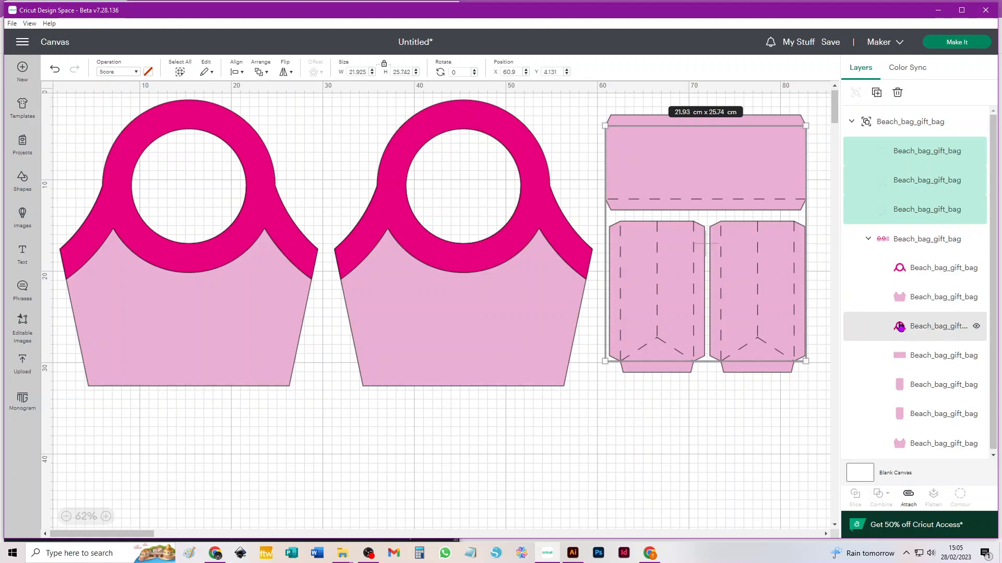
{"action": "left_click", "coordinate": [921, 242]}
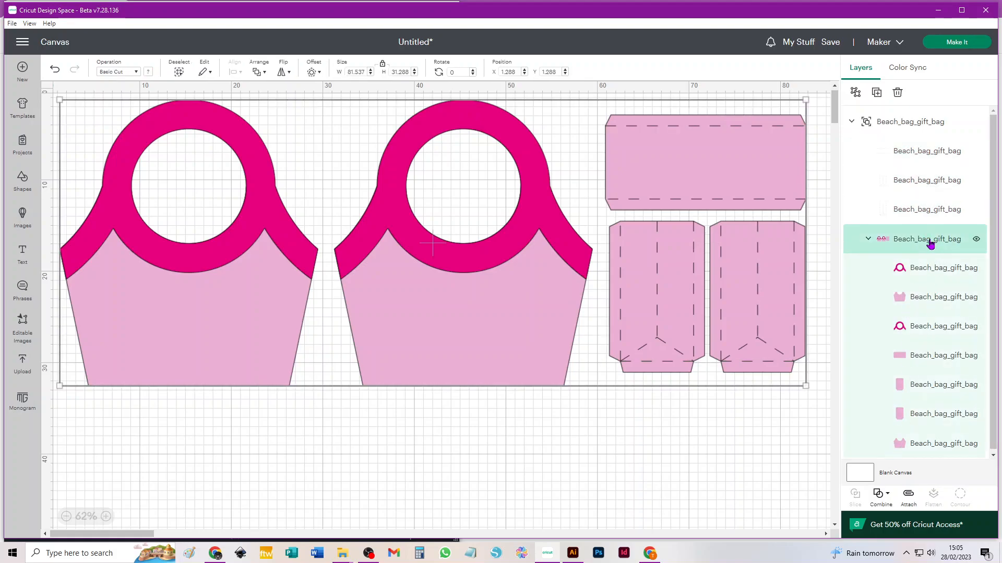
{"action": "left_click", "coordinate": [856, 93]}
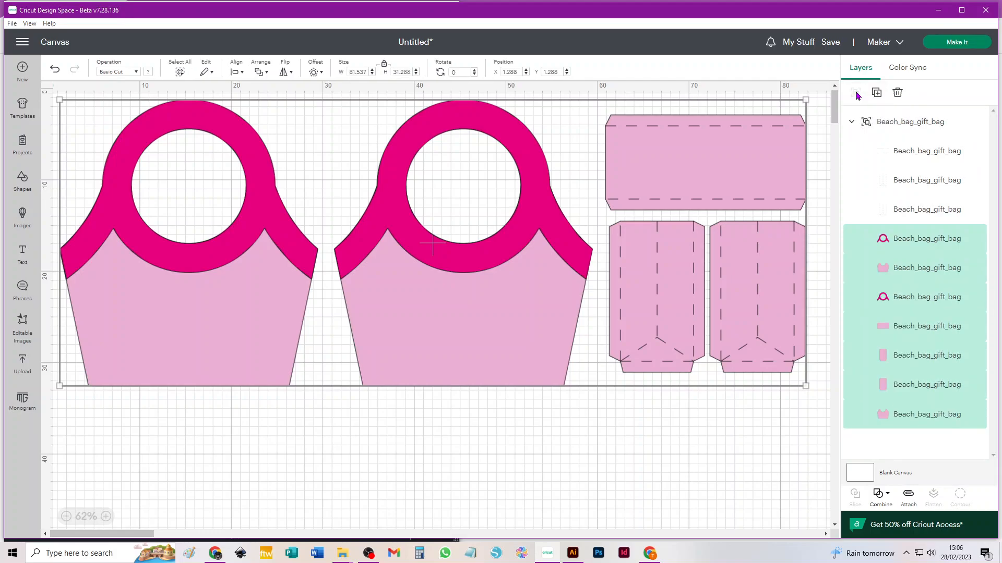
{"action": "left_click", "coordinate": [901, 124]}
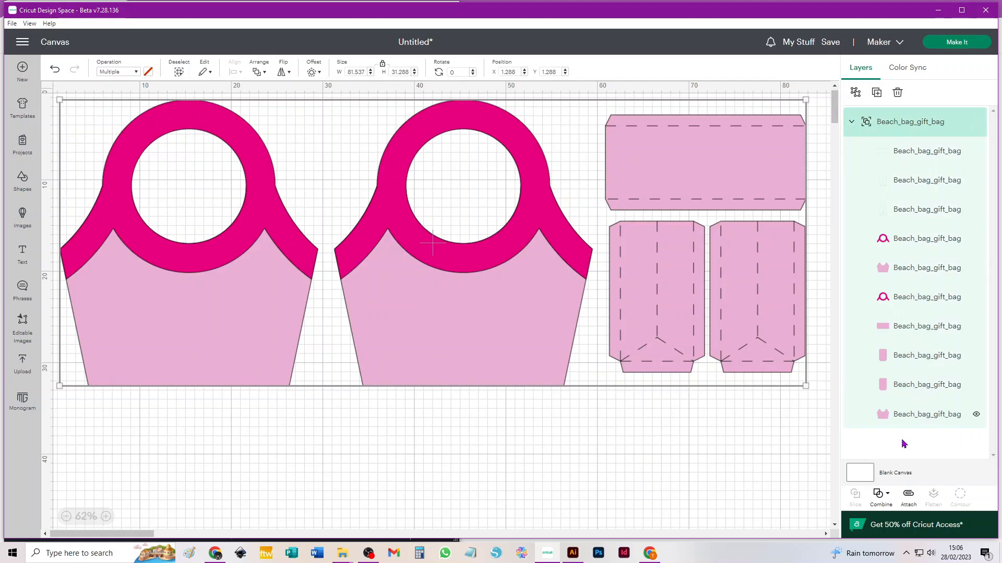
{"action": "left_click", "coordinate": [851, 121]}
{"action": "left_click", "coordinate": [852, 122]}
{"action": "left_click", "coordinate": [855, 92]}
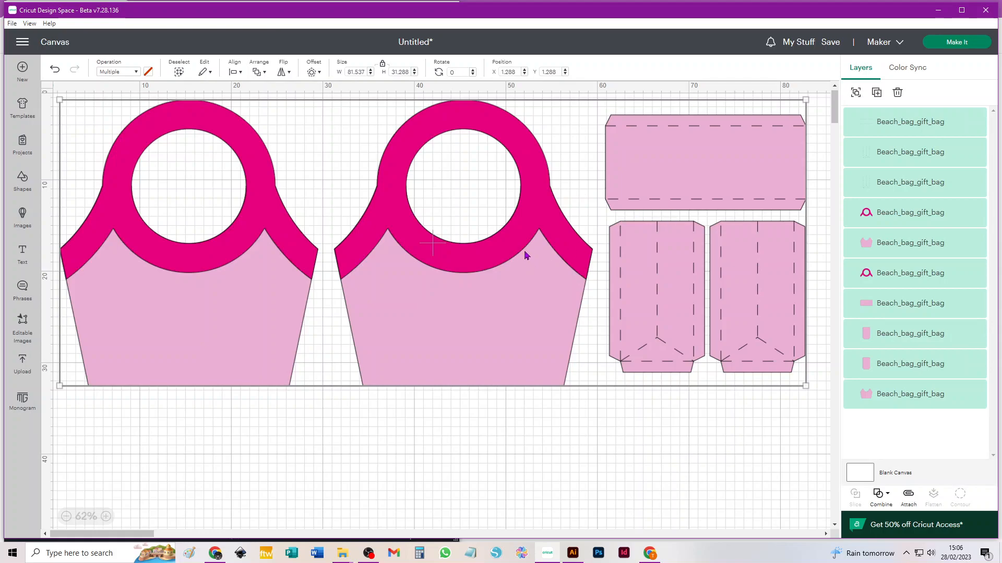
{"action": "left_click", "coordinate": [812, 411]}
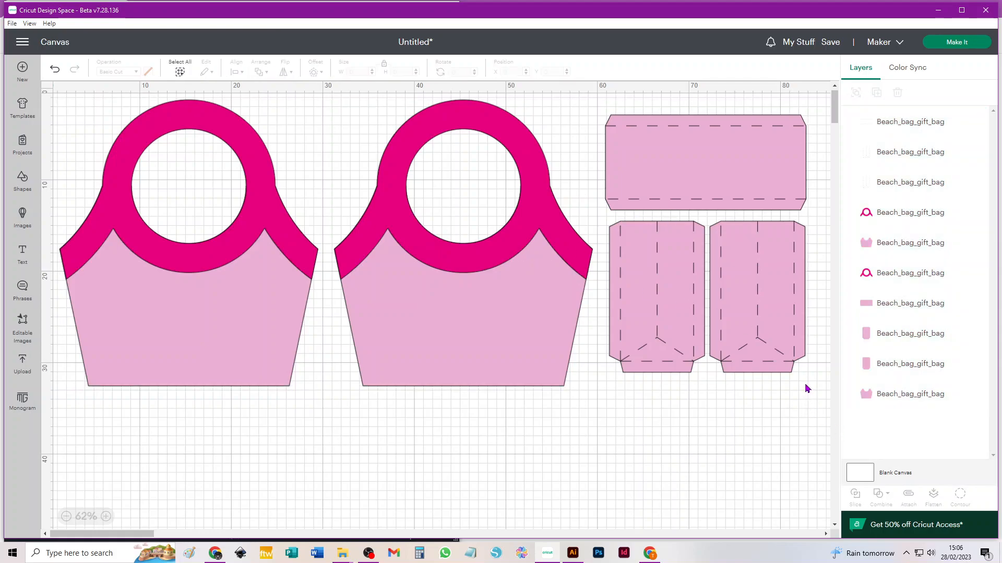
{"action": "mouse_move", "coordinate": [808, 393]}
{"action": "left_mouse_down"}
{"action": "mouse_move", "coordinate": [741, 241]}
{"action": "mouse_move", "coordinate": [793, 387]}
{"action": "left_mouse_up"}
{"action": "left_click_drag", "start_coordinate": [594, 384], "coordinate": [637, 355]}
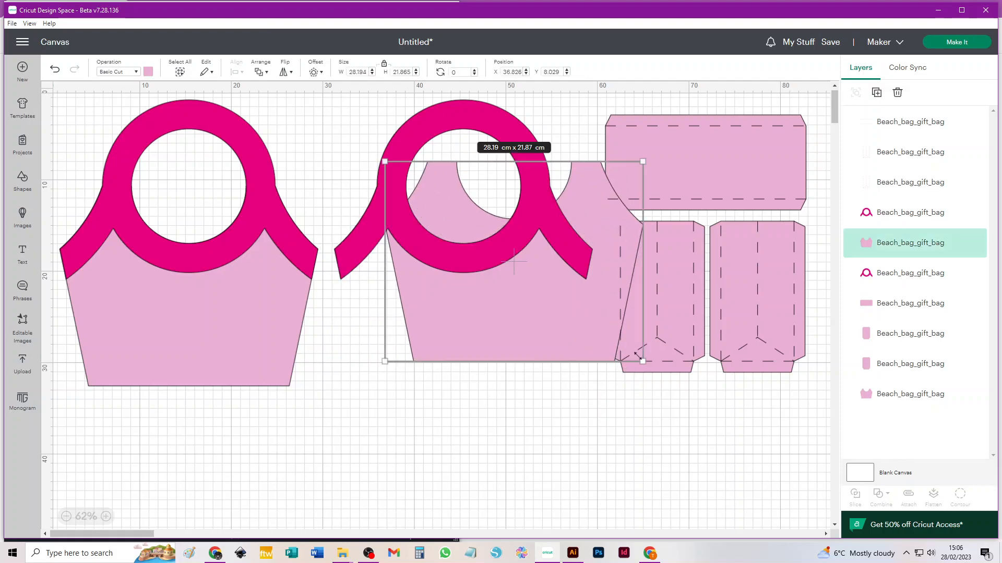
{"action": "key", "text": "ctrl+z"}
- Attach the score lines to each of the two narrow side panels, moving each attached panel down to an empty canvas area
{"action": "left_click_drag", "start_coordinate": [696, 392], "coordinate": [618, 219]}
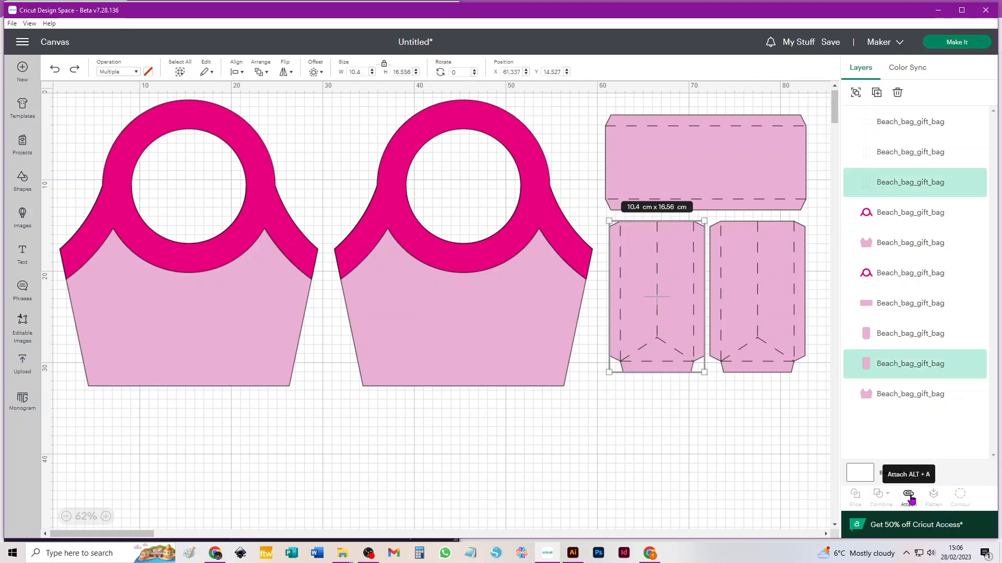
{"action": "left_click", "coordinate": [909, 495]}
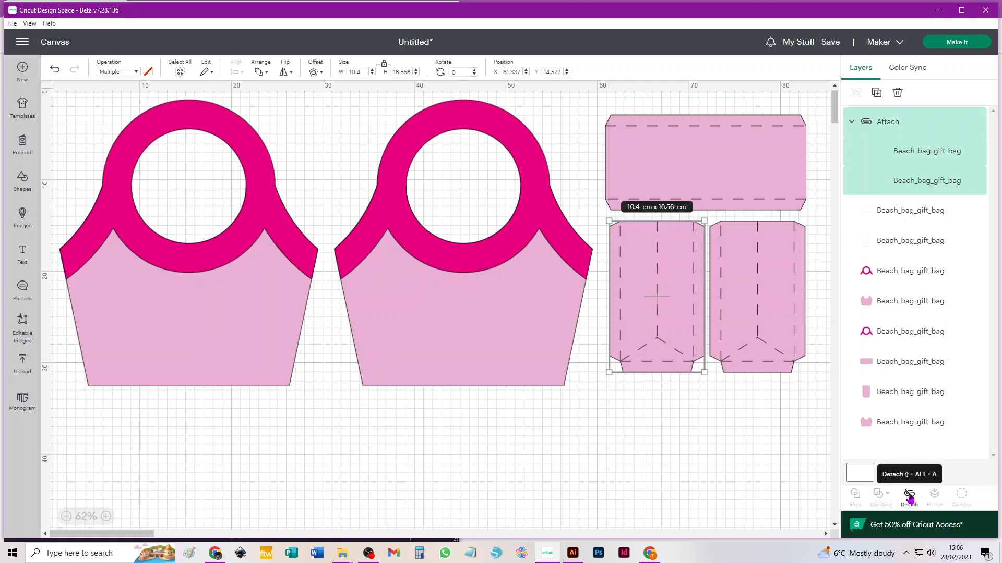
{"action": "left_click_drag", "start_coordinate": [662, 250], "coordinate": [637, 460]}
{"action": "left_click_drag", "start_coordinate": [792, 414], "coordinate": [719, 231]}
{"action": "left_click", "coordinate": [908, 496]}
{"action": "left_click_drag", "start_coordinate": [753, 334], "coordinate": [737, 517]}
- Attach the score lines to the rectangular base panel
{"action": "left_click_drag", "start_coordinate": [769, 254], "coordinate": [719, 93]}
{"action": "left_click", "coordinate": [909, 495]}
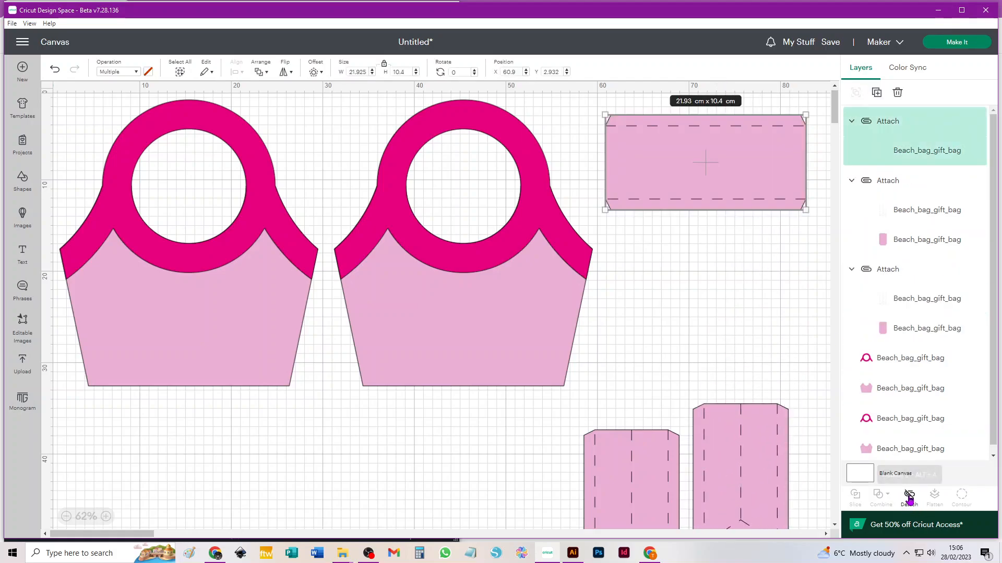
{"action": "left_click", "coordinate": [690, 353]}
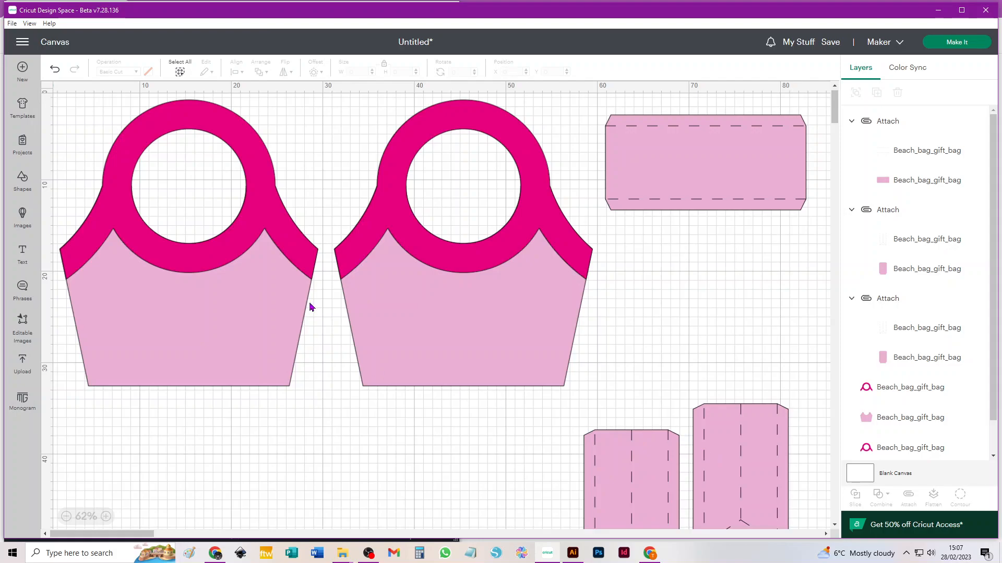
- Open the mat preparation for cutting and set the first light pink mat's material size to 30.5 cm x 30.5 cm
{"action": "left_click", "coordinate": [931, 39]}
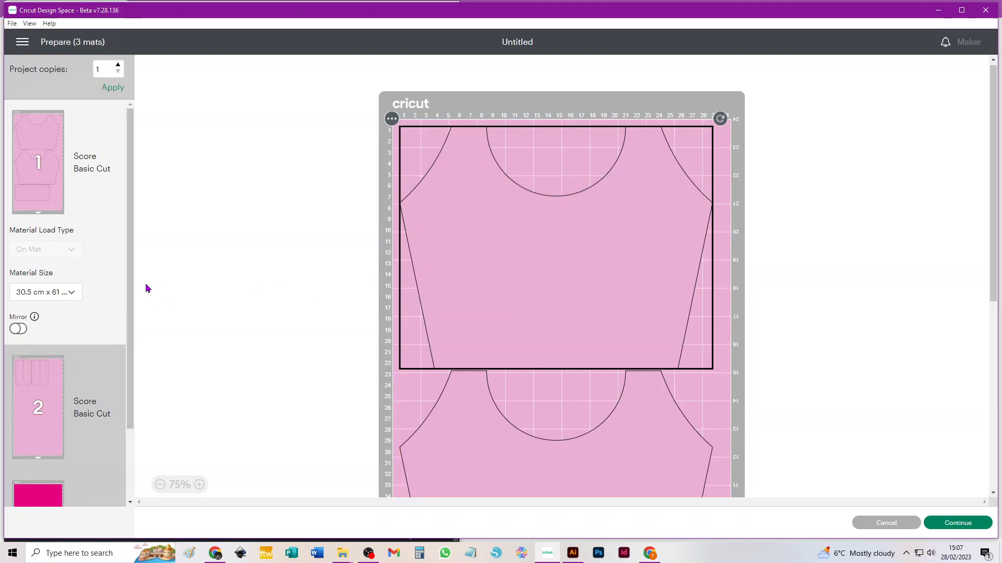
{"action": "left_click", "coordinate": [63, 296]}
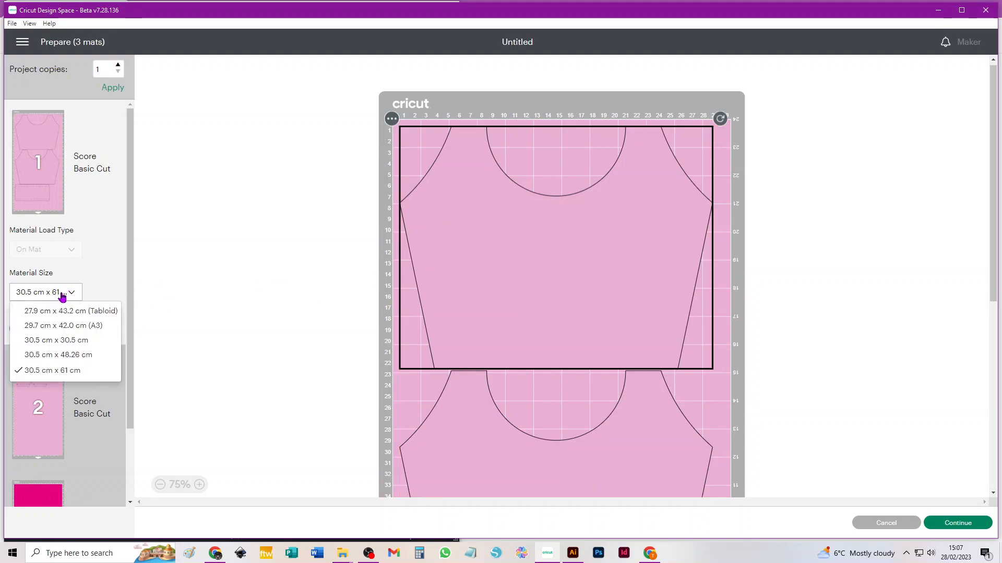
{"action": "left_click", "coordinate": [39, 340]}
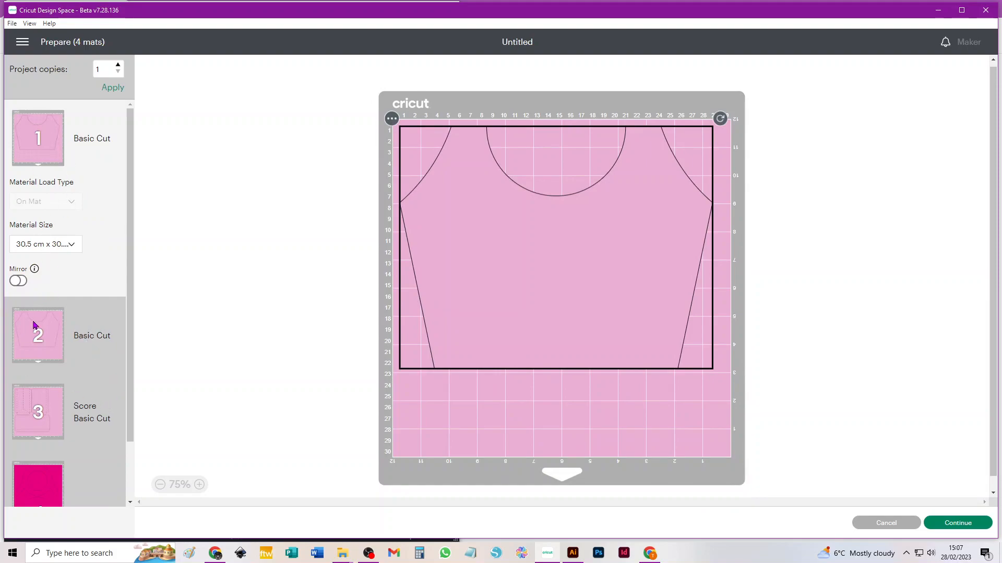
- Set the material size of mat 4, holding the dark pink handles, to 21 cm x 29.7 cm (A4)
{"action": "scroll", "coordinate": [60, 356], "scroll_direction": "down", "scroll_amount": 1}
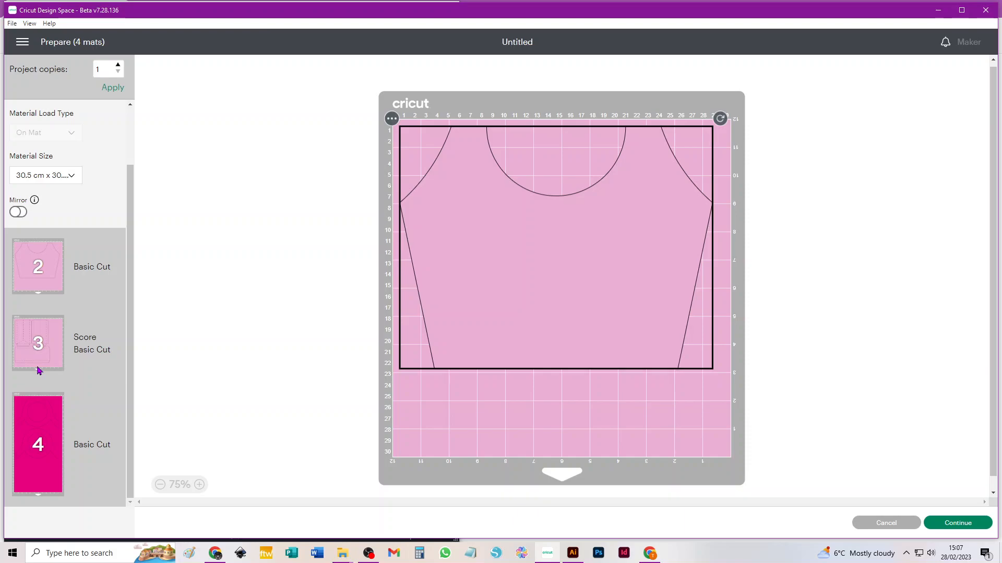
{"action": "left_click", "coordinate": [55, 424]}
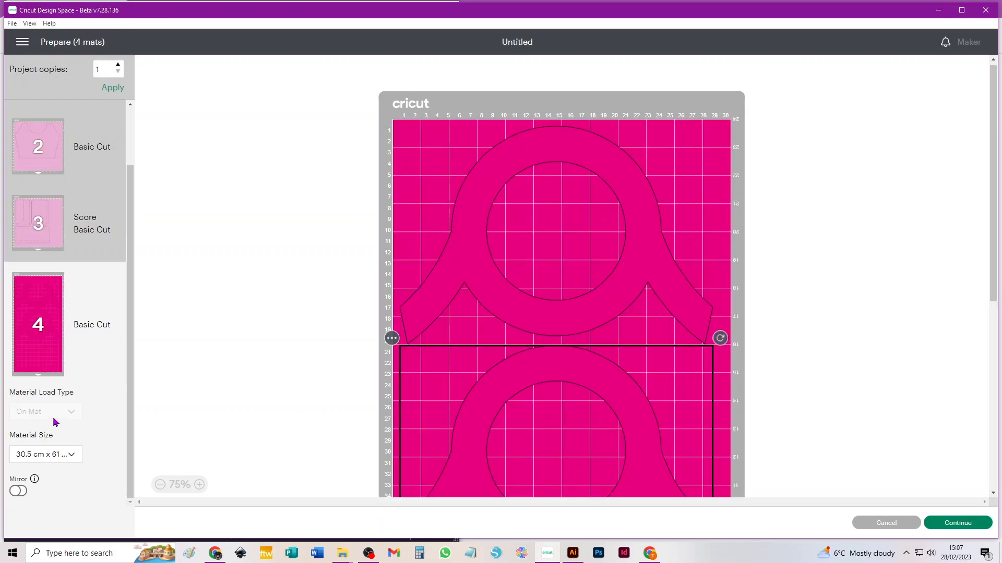
{"action": "scroll", "coordinate": [262, 309], "scroll_direction": "down", "scroll_amount": 3}
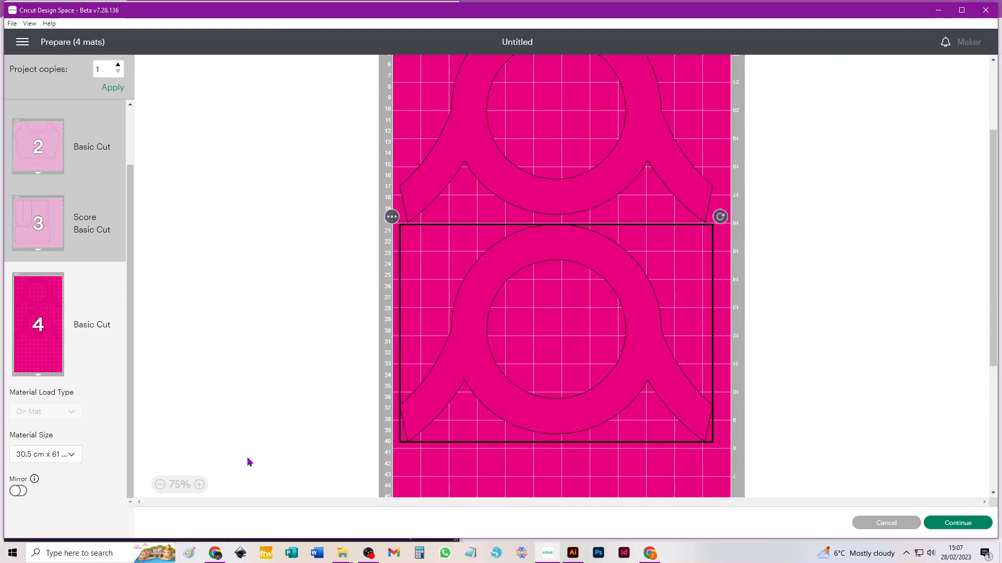
{"action": "left_click", "coordinate": [63, 458]}
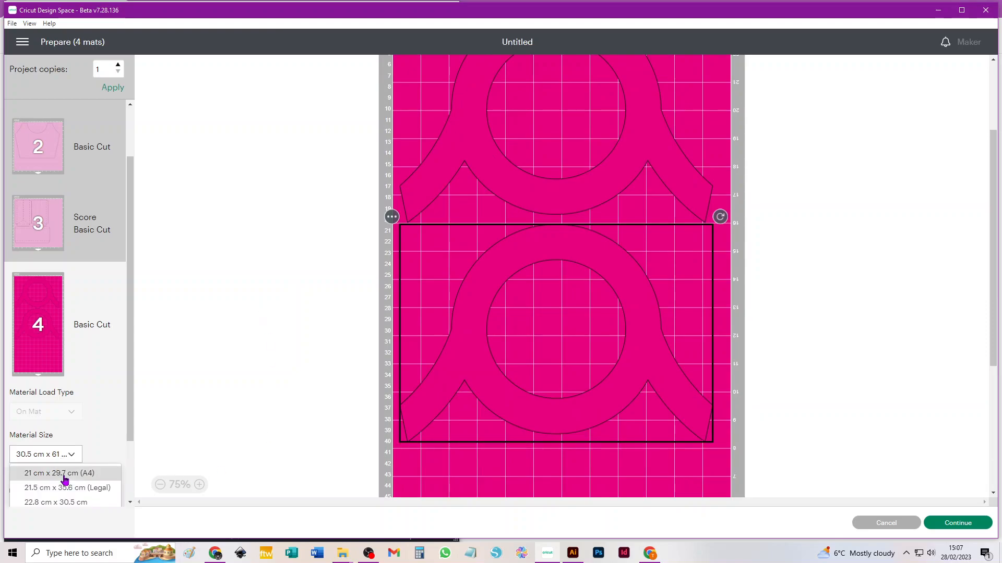
{"action": "left_click", "coordinate": [63, 474]}
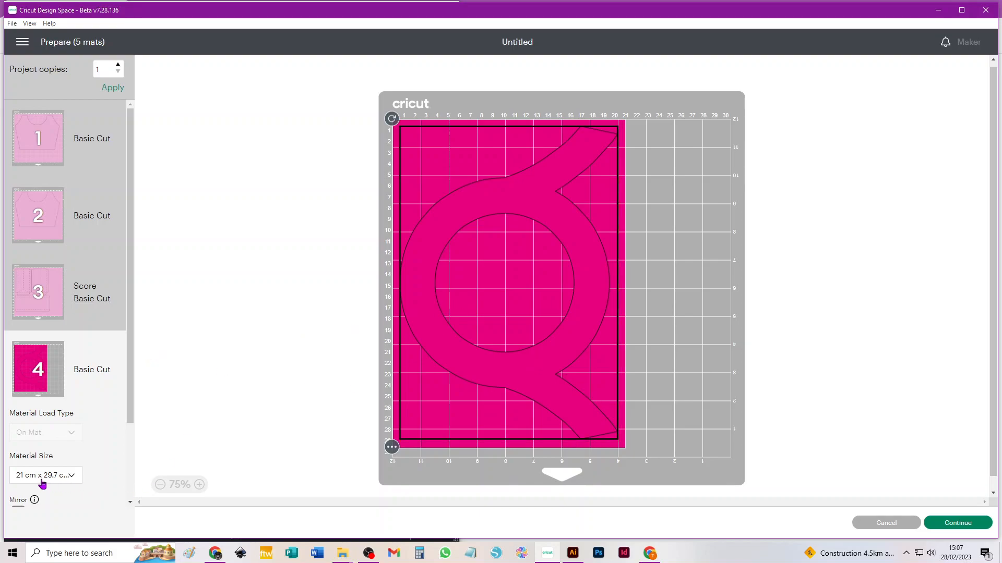
- Set mat 4's material size to 29.7 cm x 42.0 cm (A3), then cancel the mat preparation to return to the canvas
{"action": "left_click", "coordinate": [65, 477]}
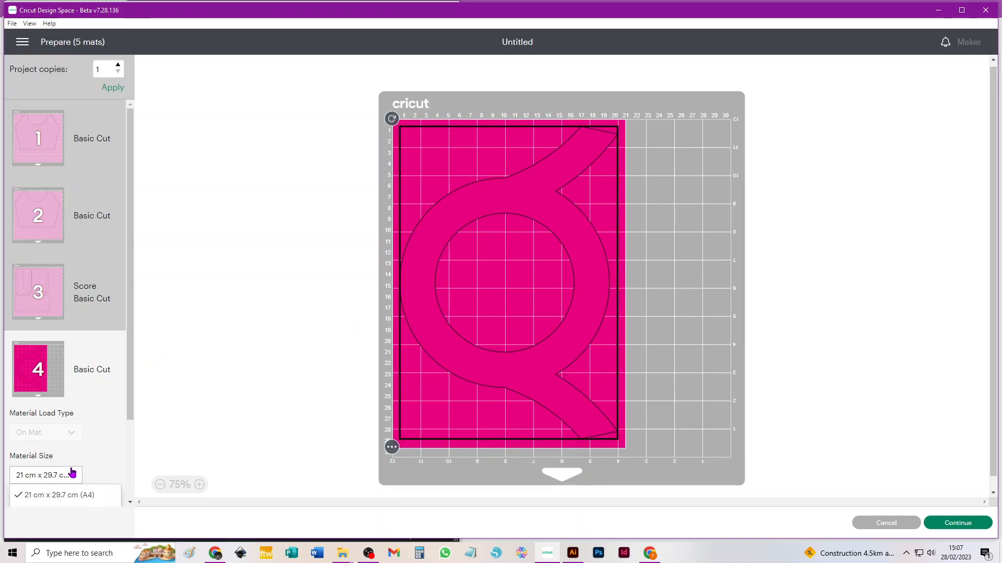
{"action": "scroll", "coordinate": [74, 473], "scroll_direction": "down", "scroll_amount": 2}
{"action": "left_click", "coordinate": [35, 453]}
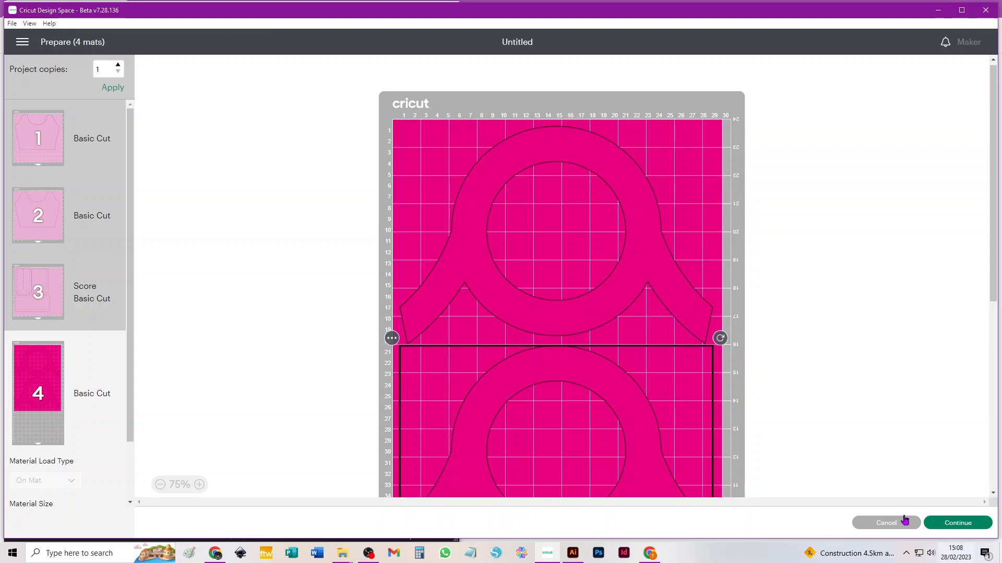
{"action": "left_click", "coordinate": [886, 523]}
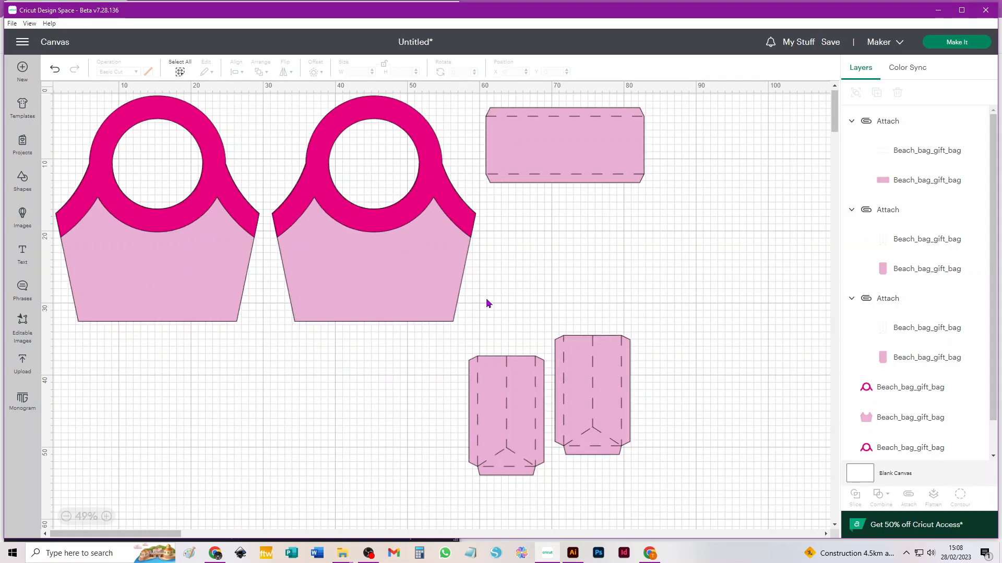
- Stack the two dark pink handles away from the bag panels, centre them horizontally with each other and attach them together
{"action": "left_click_drag", "start_coordinate": [185, 222], "coordinate": [676, 338]}
{"action": "left_click_drag", "start_coordinate": [402, 216], "coordinate": [683, 472]}
{"action": "left_click_drag", "start_coordinate": [766, 290], "coordinate": [675, 440]}
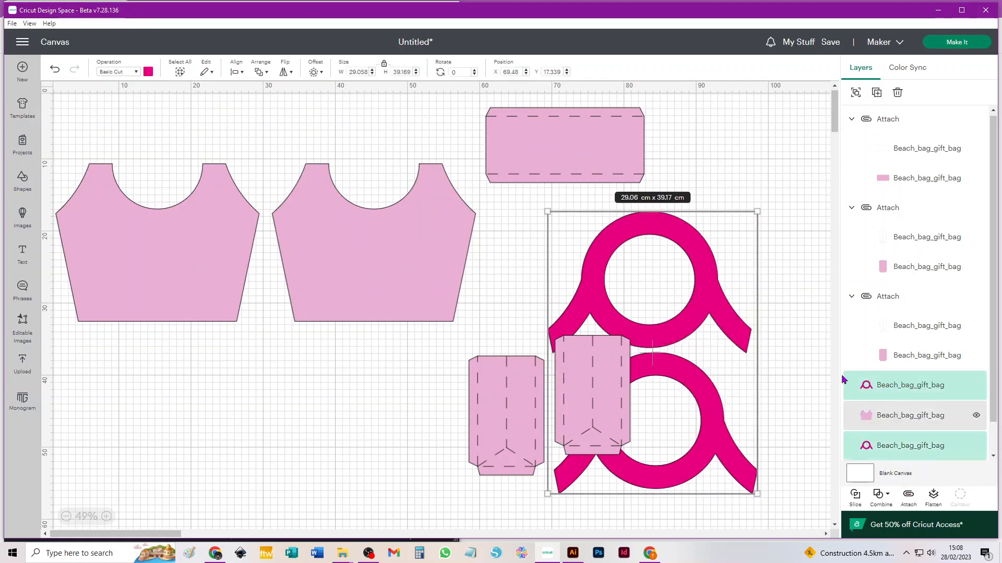
{"action": "left_click", "coordinate": [236, 72]}
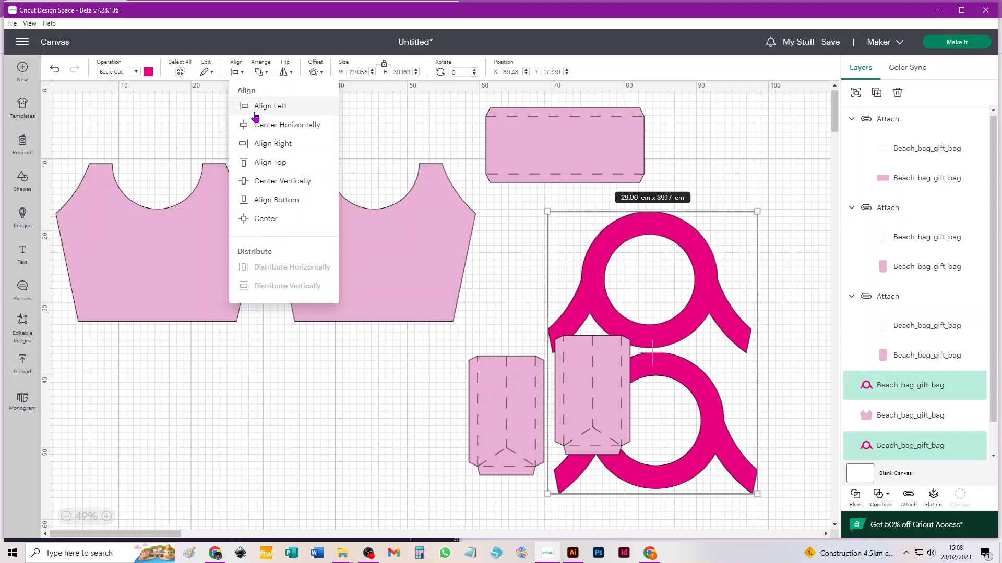
{"action": "left_click", "coordinate": [262, 124]}
{"action": "left_click", "coordinate": [908, 496]}
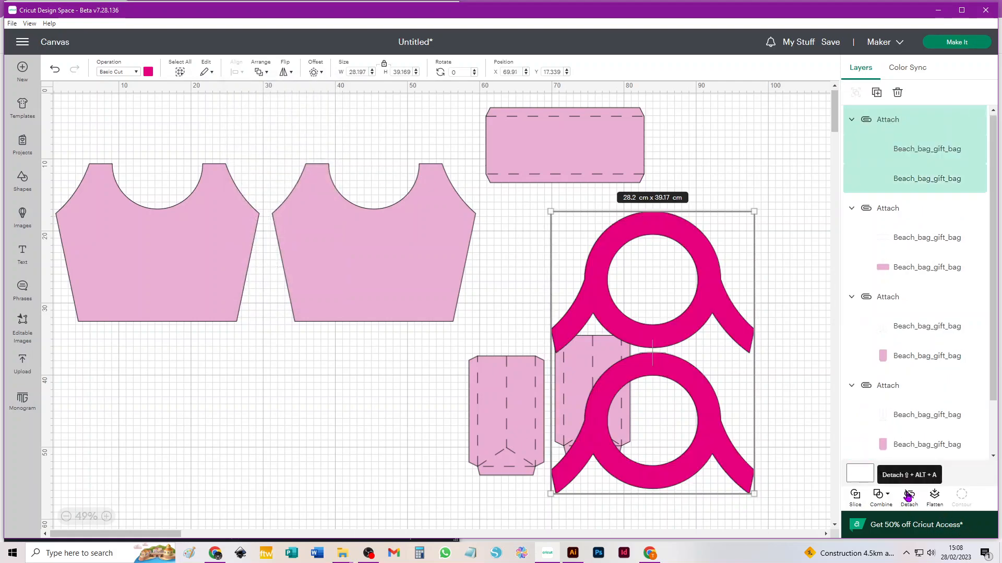
- Place the two scored side panels side by side below the first light pink bag panel and attach all three pieces
{"action": "left_click_drag", "start_coordinate": [644, 280], "coordinate": [709, 287]}
{"action": "left_click_drag", "start_coordinate": [506, 393], "coordinate": [123, 363]}
{"action": "left_click_drag", "start_coordinate": [566, 352], "coordinate": [188, 354]}
{"action": "left_click_drag", "start_coordinate": [282, 398], "coordinate": [185, 299]}
{"action": "left_click", "coordinate": [118, 129]}
{"action": "left_click_drag", "start_coordinate": [103, 130], "coordinate": [211, 409]}
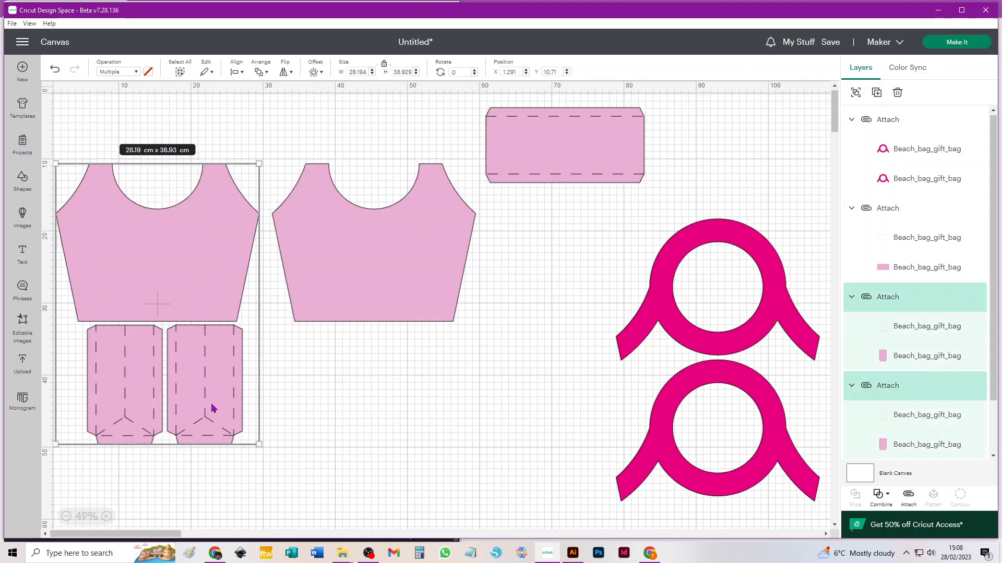
{"action": "left_click", "coordinate": [909, 496]}
- Place the scored base panel below the second light pink bag panel and move the attached handles closer to that panel
{"action": "left_click_drag", "start_coordinate": [610, 143], "coordinate": [420, 363]}
{"action": "left_click_drag", "start_coordinate": [502, 137], "coordinate": [396, 287]}
{"action": "left_click_drag", "start_coordinate": [337, 369], "coordinate": [369, 389]}
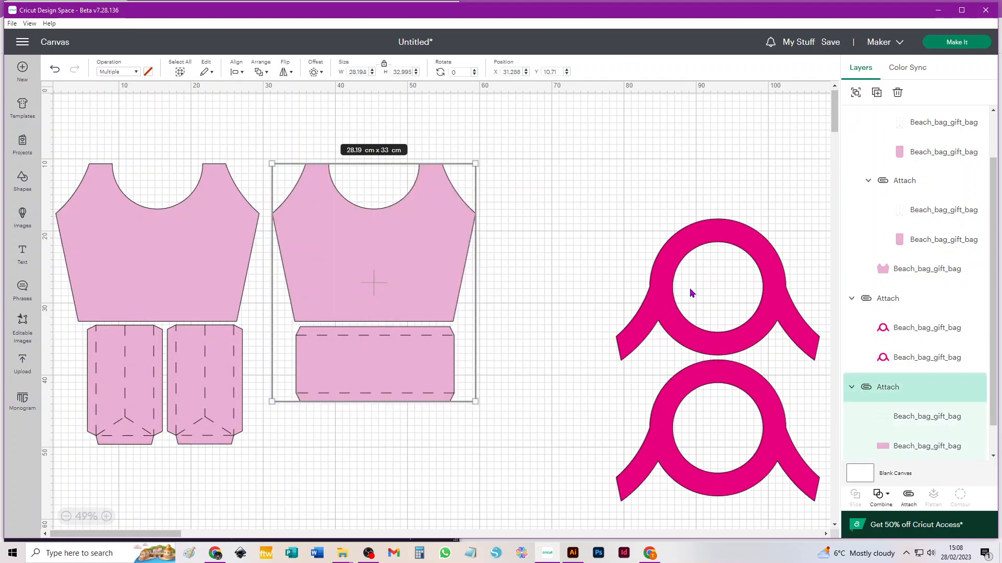
{"action": "left_click_drag", "start_coordinate": [634, 238], "coordinate": [562, 182]}
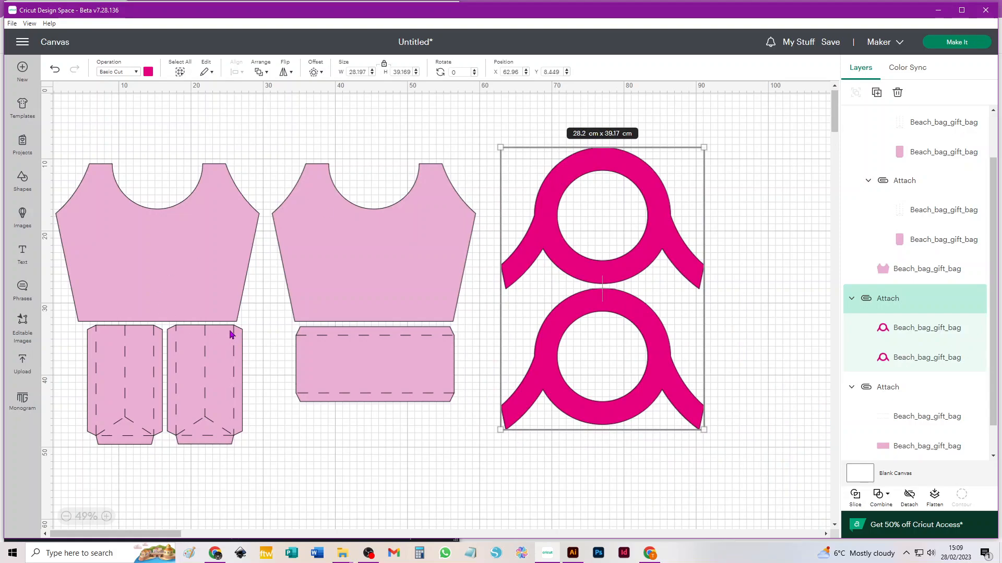
- Replace everything on the canvas with the uploaded taller beach bag template and move it away from the canvas corner
{"action": "key", "text": "ctrl+a"}
{"action": "key", "text": "Delete"}
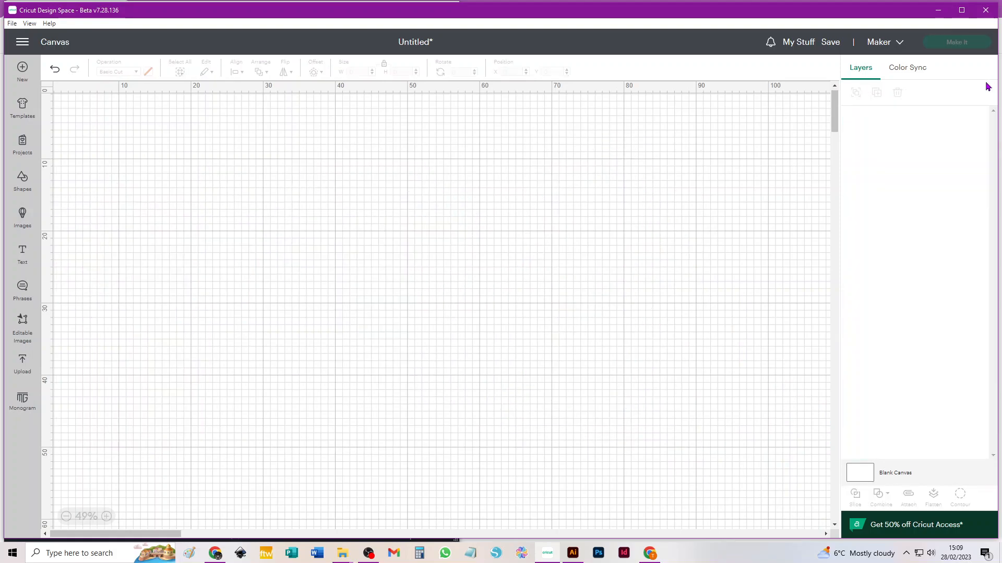
{"action": "left_click", "coordinate": [24, 361]}
{"action": "left_click", "coordinate": [241, 363]}
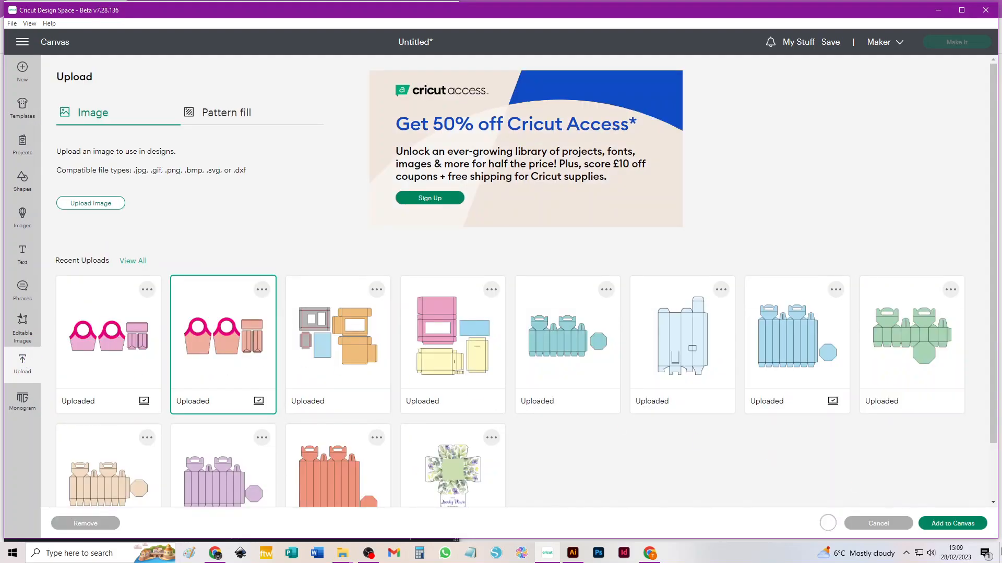
{"action": "left_click", "coordinate": [944, 526]}
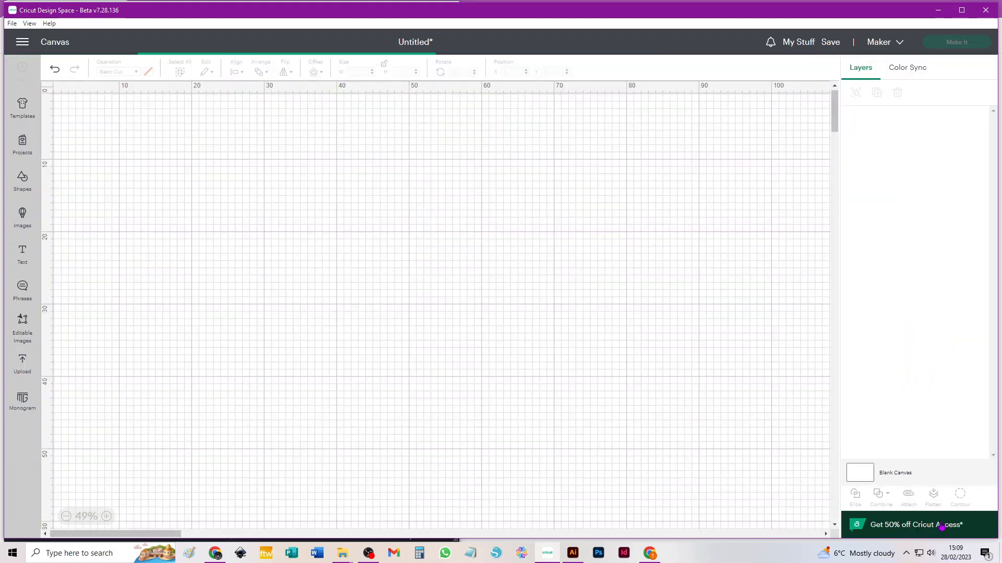
{"action": "left_click", "coordinate": [729, 175]}
{"action": "left_click", "coordinate": [413, 148]}
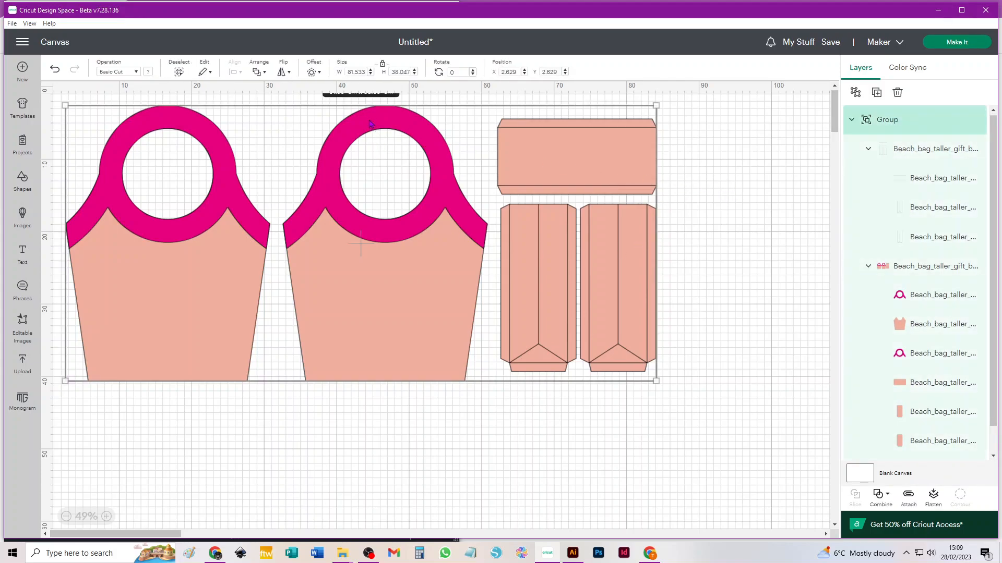
{"action": "left_click_drag", "start_coordinate": [369, 125], "coordinate": [429, 173]}
{"action": "left_click", "coordinate": [752, 200]}
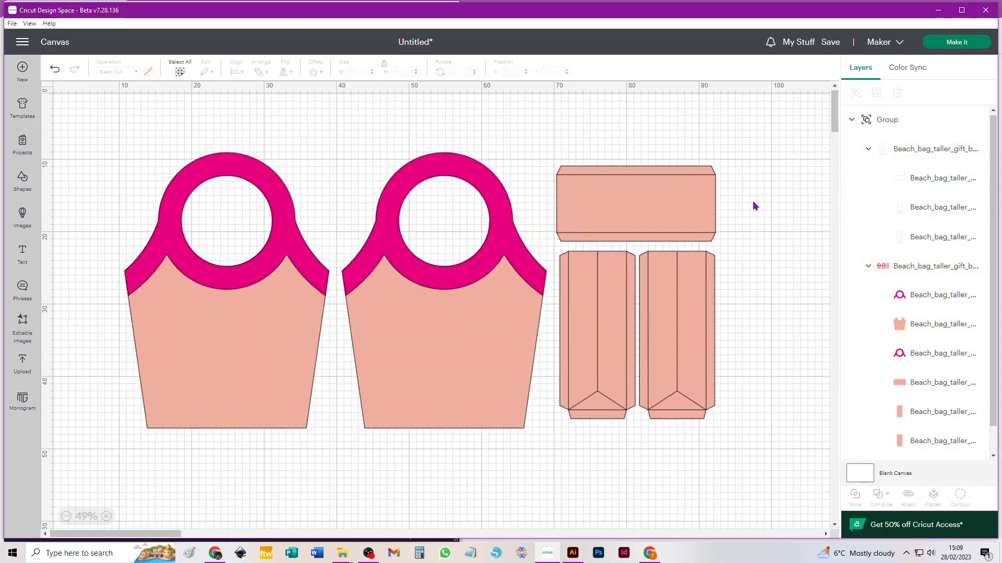
- Set the operation of the taller bag's fold-line group to Score
{"action": "left_click", "coordinate": [939, 151]}
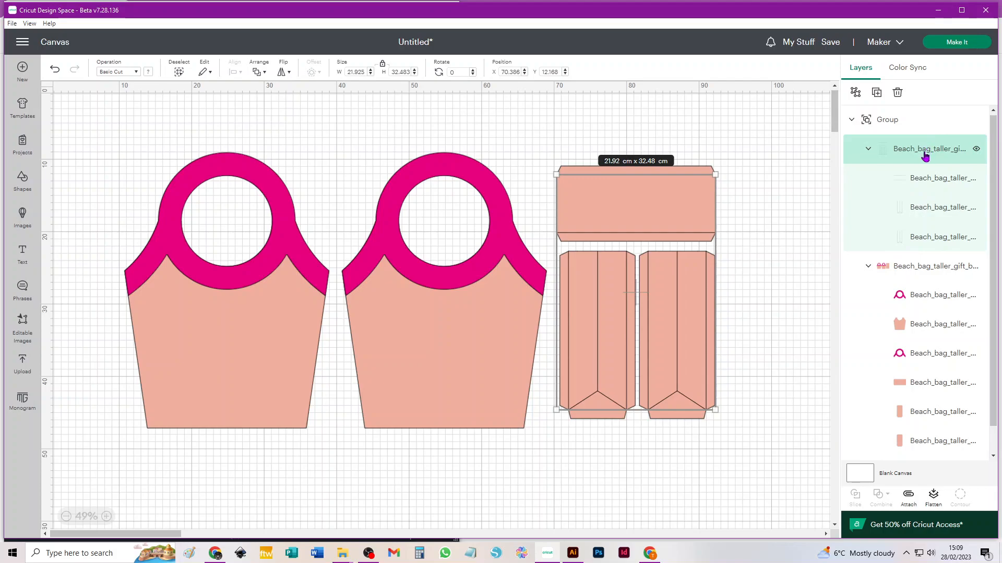
{"action": "left_click", "coordinate": [111, 72]}
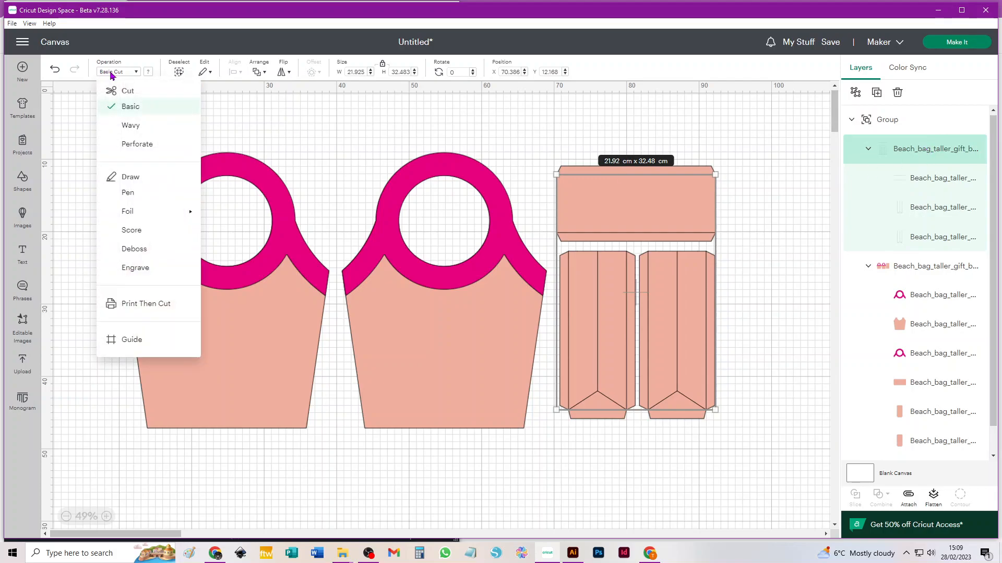
{"action": "left_click", "coordinate": [127, 232]}
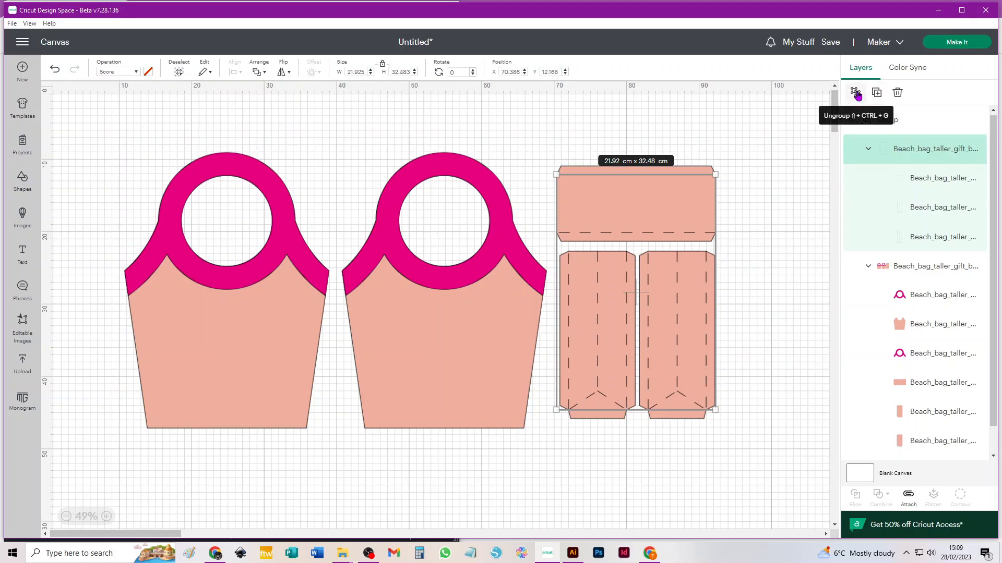
- Ungroup the taller bag's score-line group and the inner group holding its handles and panels
{"action": "left_click", "coordinate": [856, 93]}
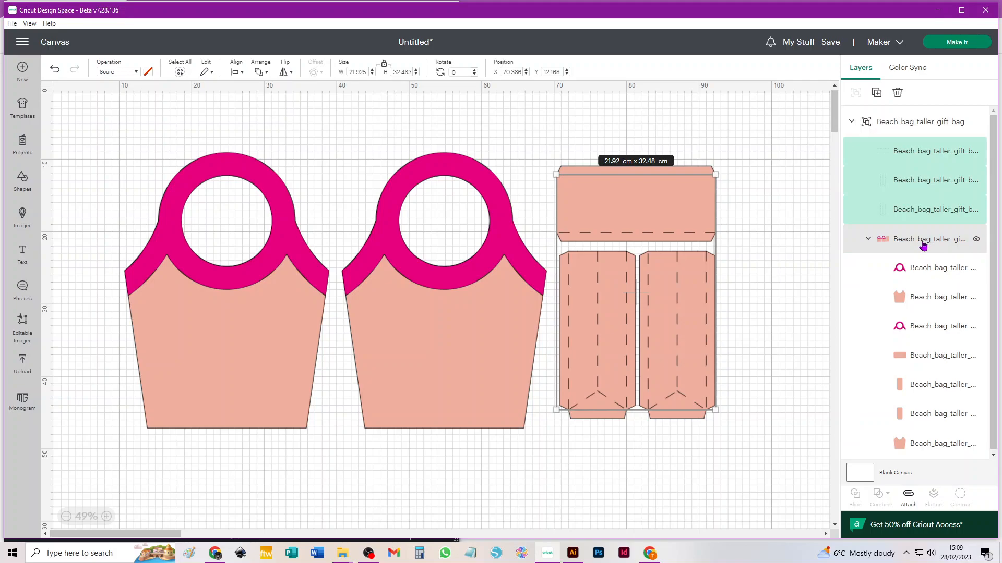
{"action": "left_click", "coordinate": [922, 240]}
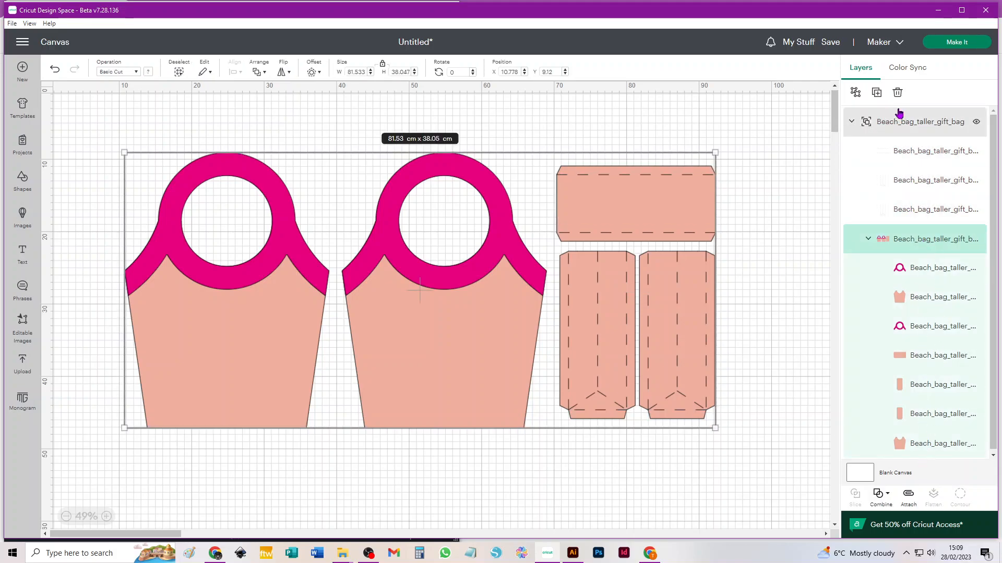
{"action": "left_click", "coordinate": [856, 93]}
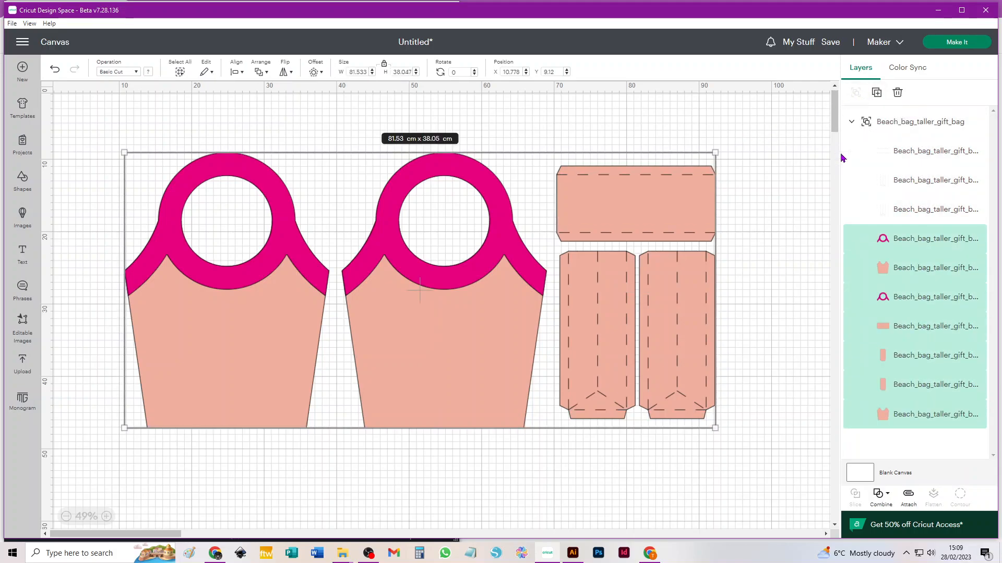
- Select the whole taller bag design and ungroup its outer group into separate pieces
{"action": "left_click", "coordinate": [907, 123]}
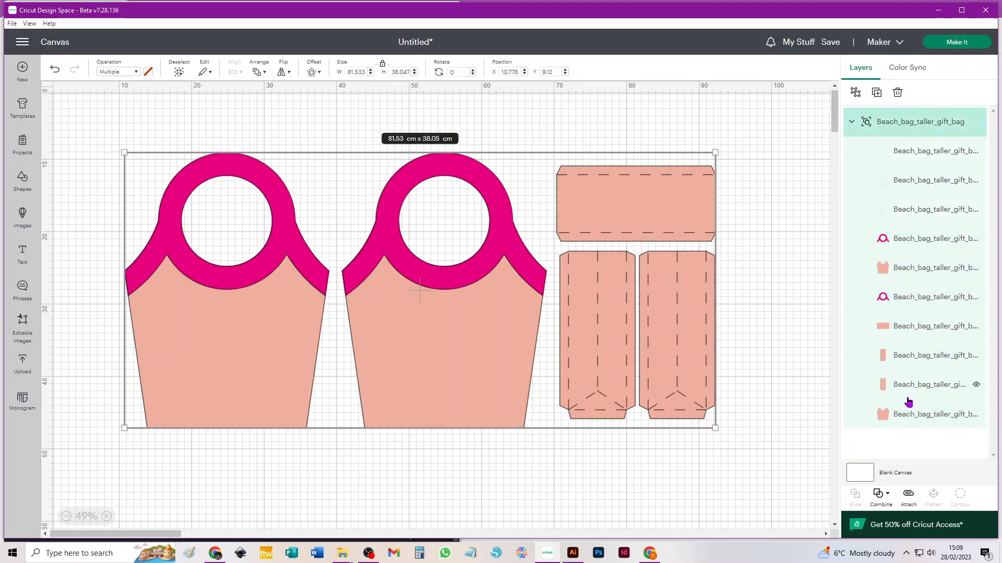
{"action": "left_click", "coordinate": [776, 198]}
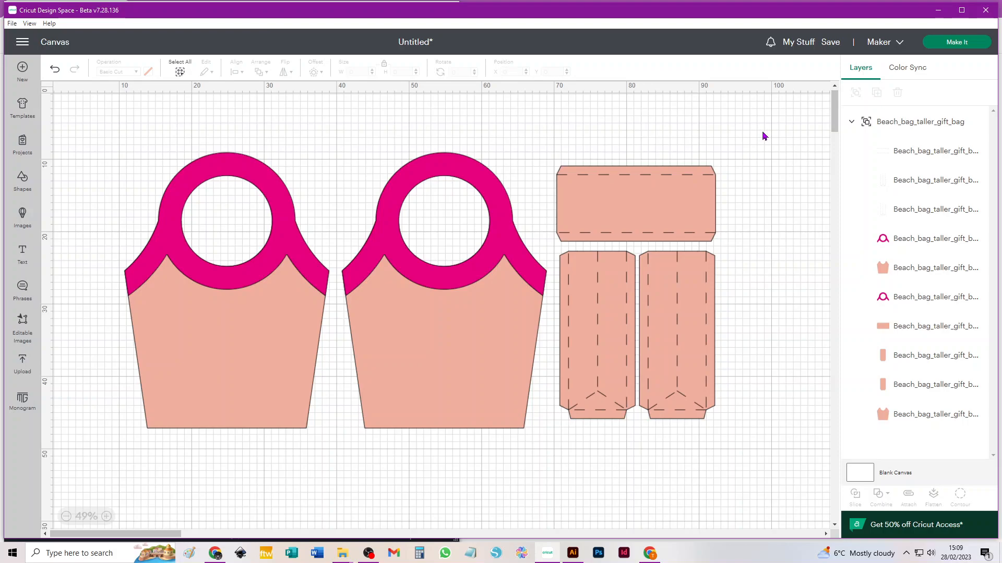
{"action": "left_click", "coordinate": [901, 122]}
{"action": "left_click_drag", "start_coordinate": [788, 121], "coordinate": [104, 489]}
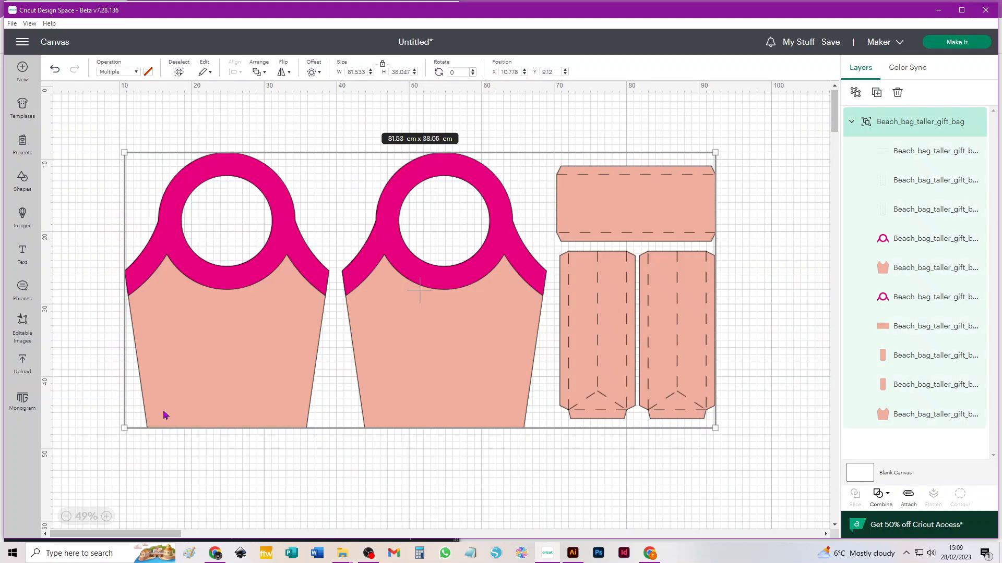
{"action": "left_click", "coordinate": [146, 97]}
{"action": "left_click", "coordinate": [179, 72]}
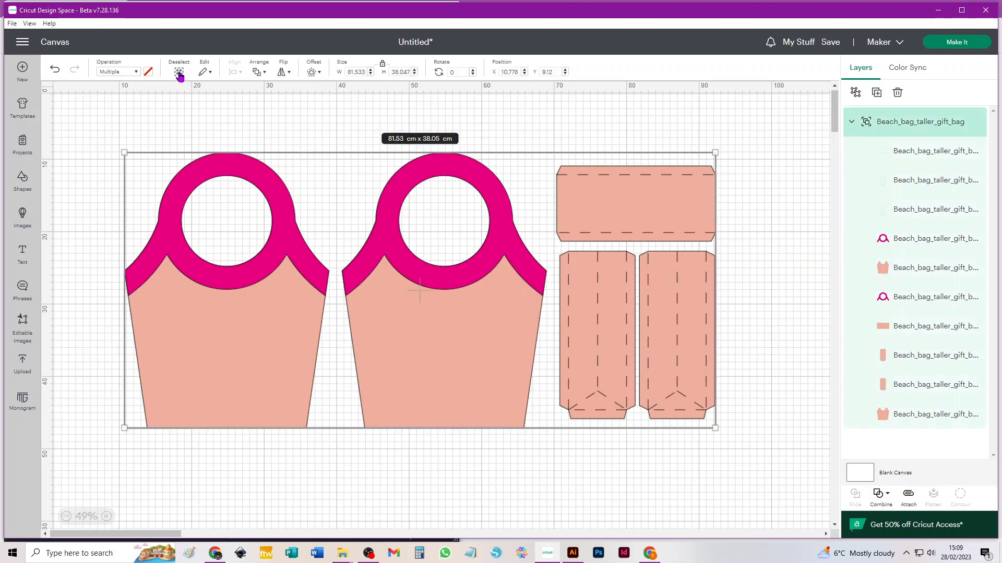
{"action": "left_click", "coordinate": [173, 123]}
{"action": "key", "text": "ctrl+a"}
{"action": "left_click", "coordinate": [767, 146]}
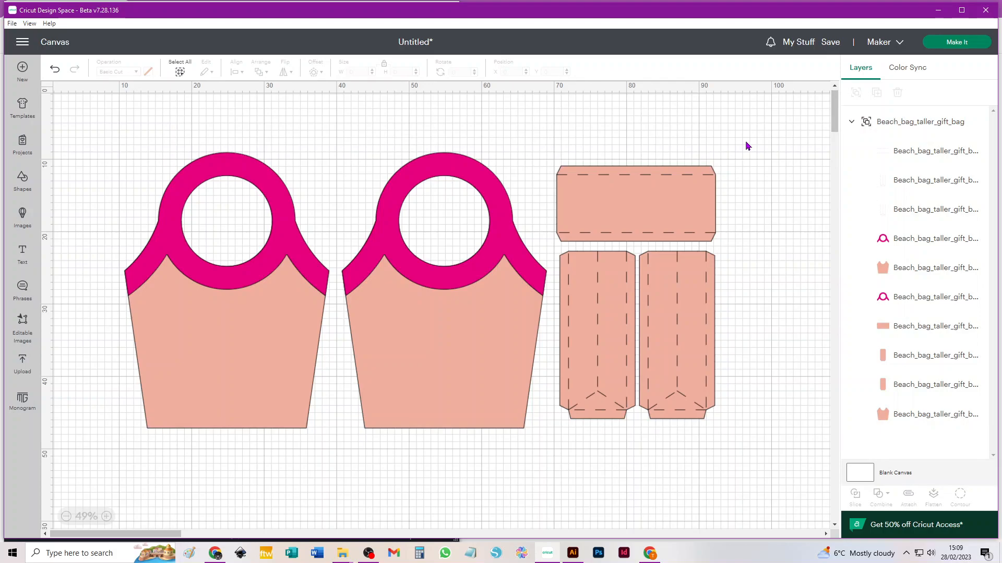
{"action": "key", "text": "ctrl+a"}
{"action": "left_click", "coordinate": [855, 92]}
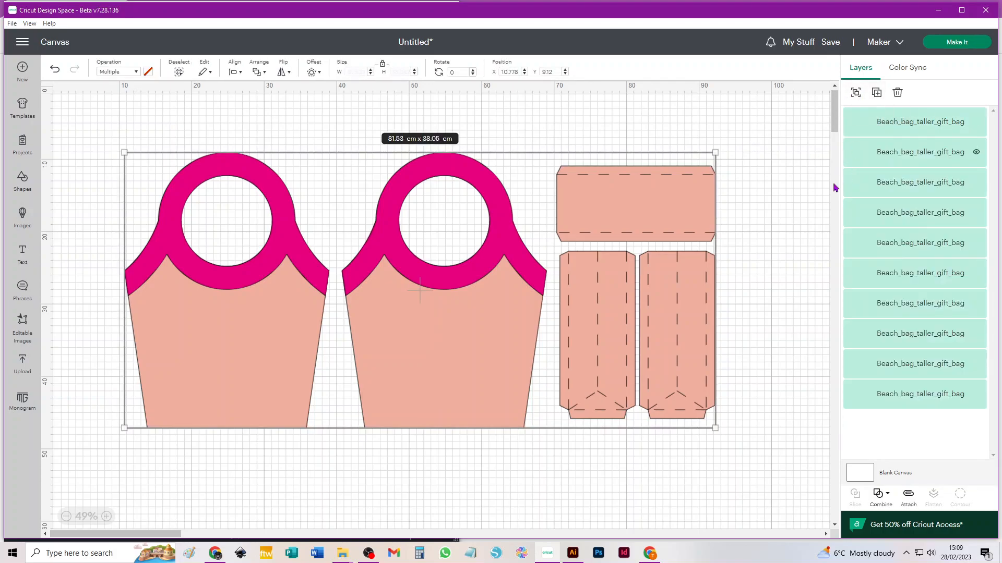
{"action": "left_click", "coordinate": [759, 177]}
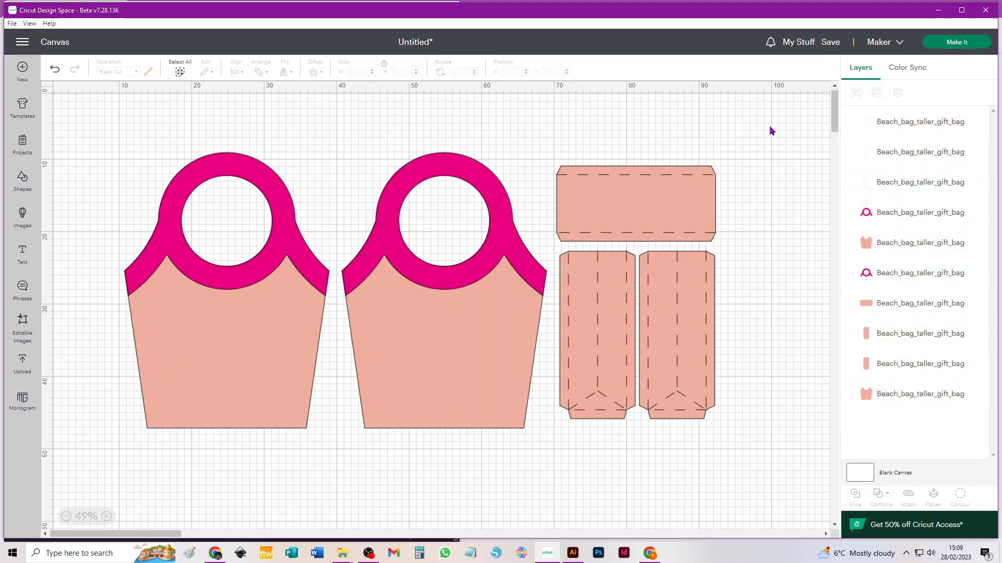
- Attach the matching score lines to the rectangular base panel and to each of the two tall side panels
{"action": "left_click_drag", "start_coordinate": [743, 148], "coordinate": [553, 245]}
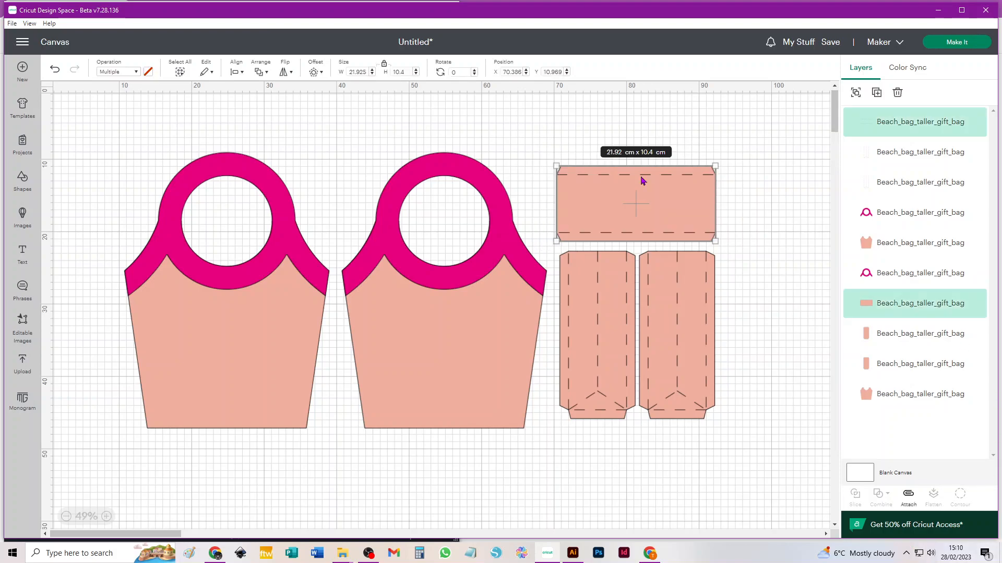
{"action": "left_click", "coordinate": [909, 495]}
{"action": "left_click_drag", "start_coordinate": [742, 437], "coordinate": [639, 251]}
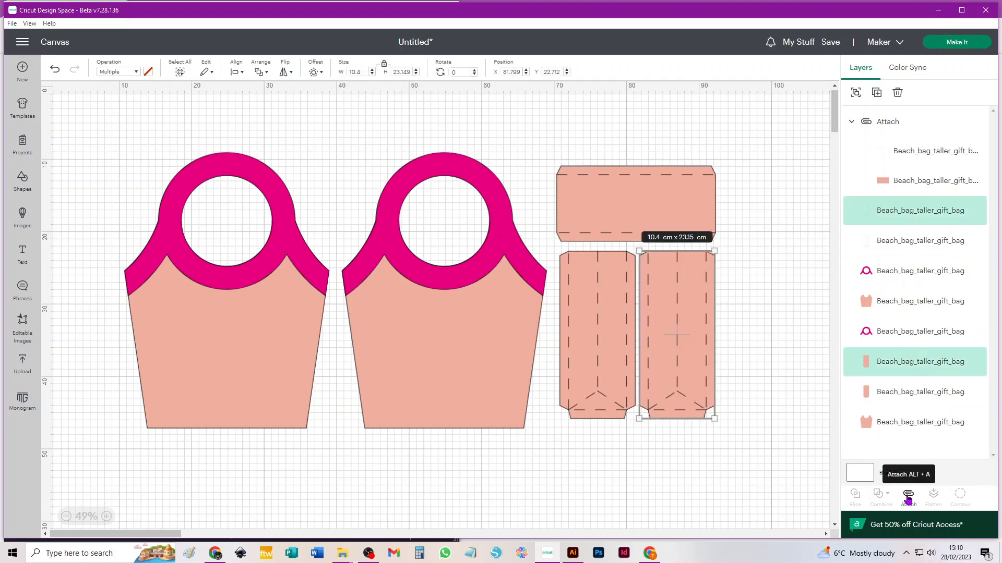
{"action": "left_click", "coordinate": [908, 494]}
{"action": "left_click_drag", "start_coordinate": [554, 436], "coordinate": [636, 256]}
{"action": "left_click", "coordinate": [909, 495]}
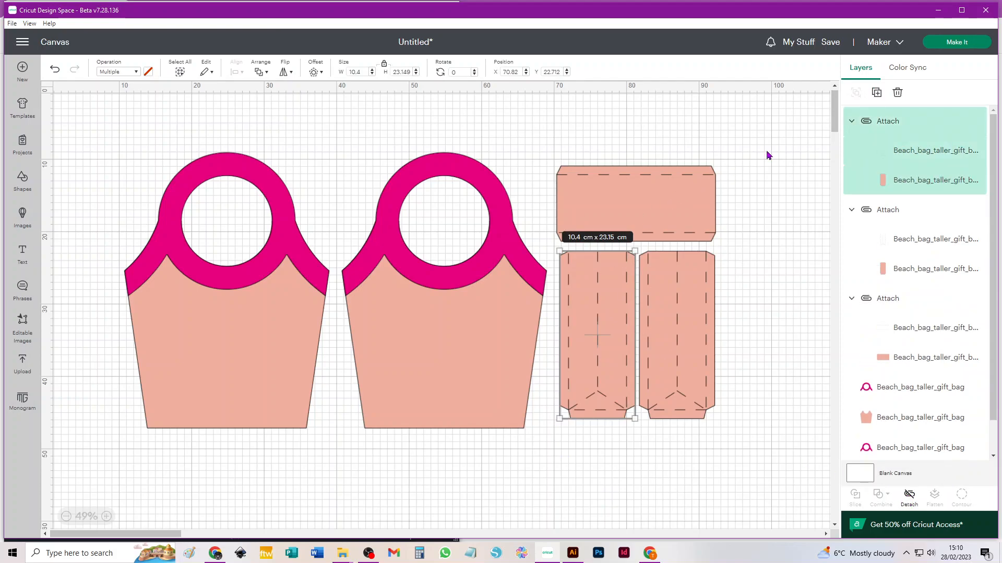
{"action": "left_click", "coordinate": [788, 154]}
- Open the mat preparation for the taller bag and set the first mat's material size to 30.5 cm x 30.5 cm
{"action": "left_click", "coordinate": [971, 42]}
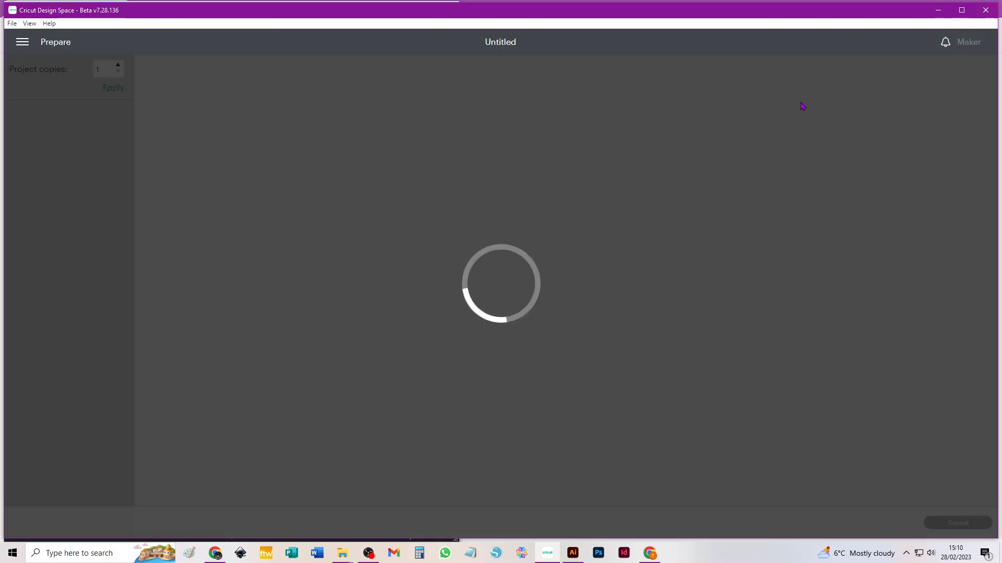
{"action": "left_click", "coordinate": [34, 294]}
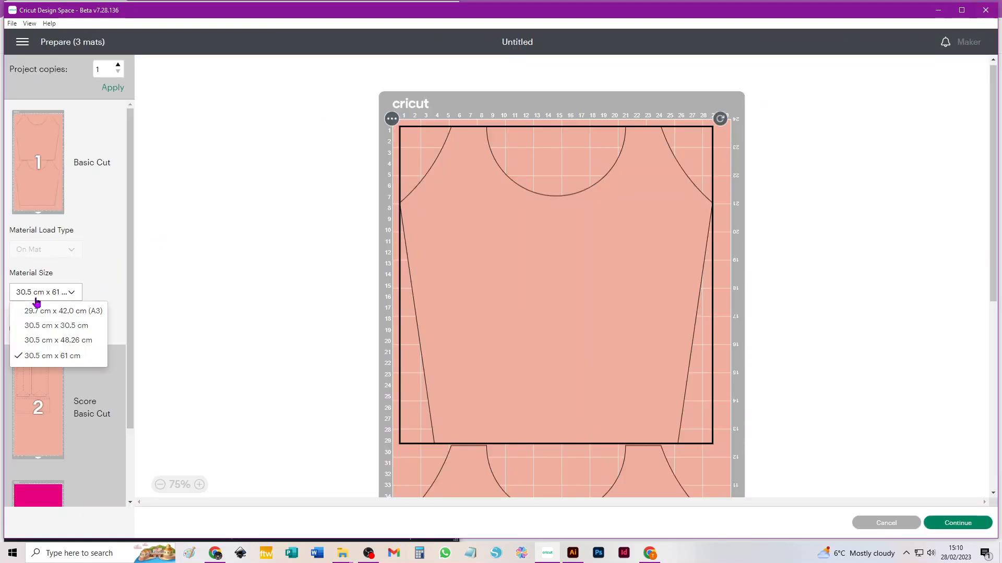
{"action": "left_click", "coordinate": [49, 327]}
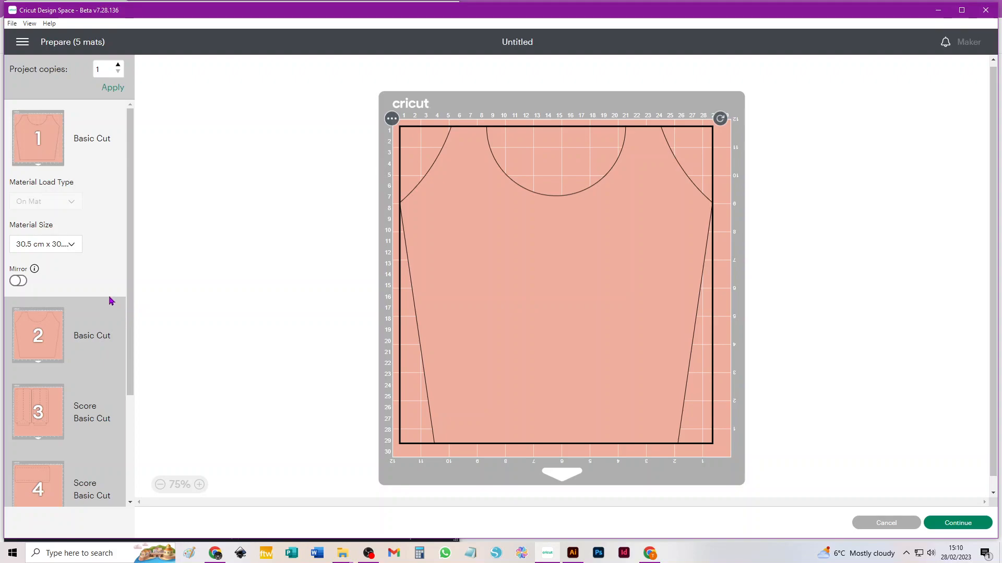
- Set the material size to 29.7 cm x 42.0 cm (A3) from the side panels' mat, and cancel the mat preparation
{"action": "scroll", "coordinate": [81, 330], "scroll_direction": "down", "scroll_amount": 2}
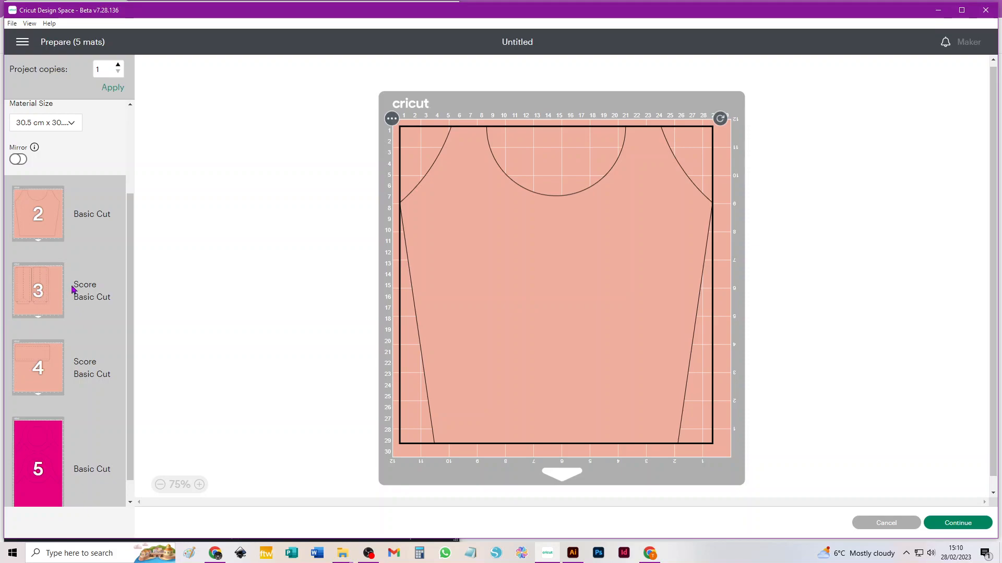
{"action": "left_click", "coordinate": [39, 301]}
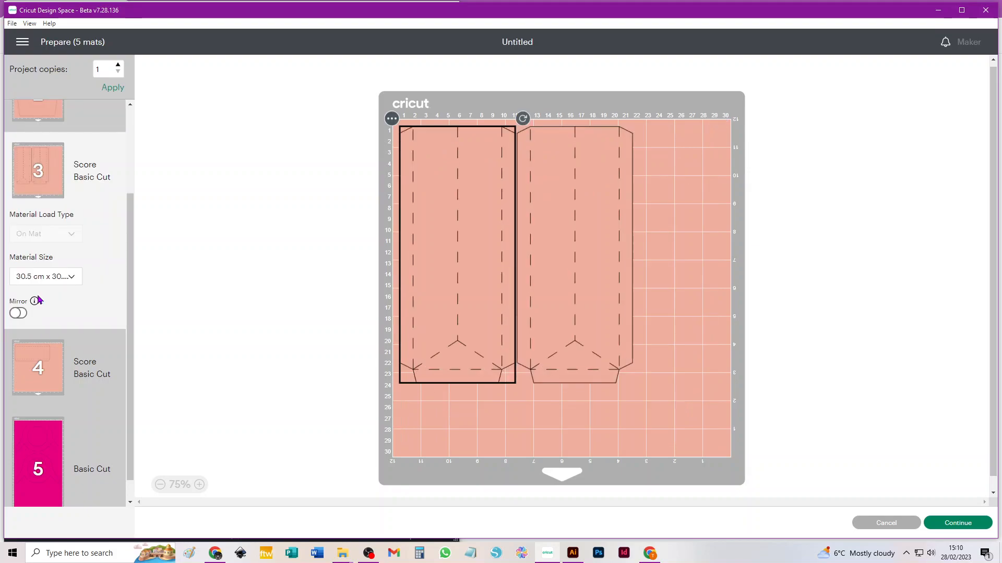
{"action": "left_click", "coordinate": [54, 281]}
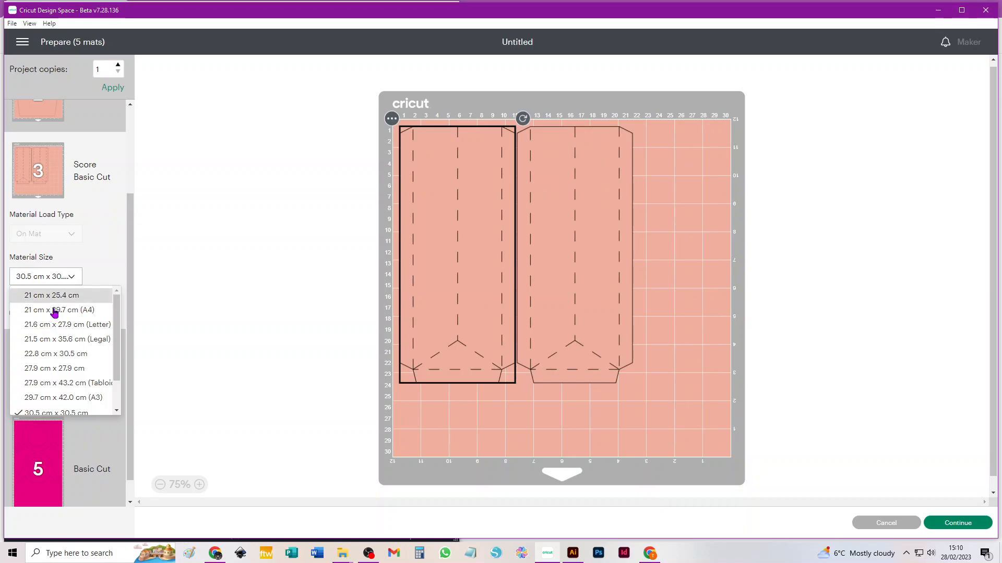
{"action": "left_click", "coordinate": [63, 398]}
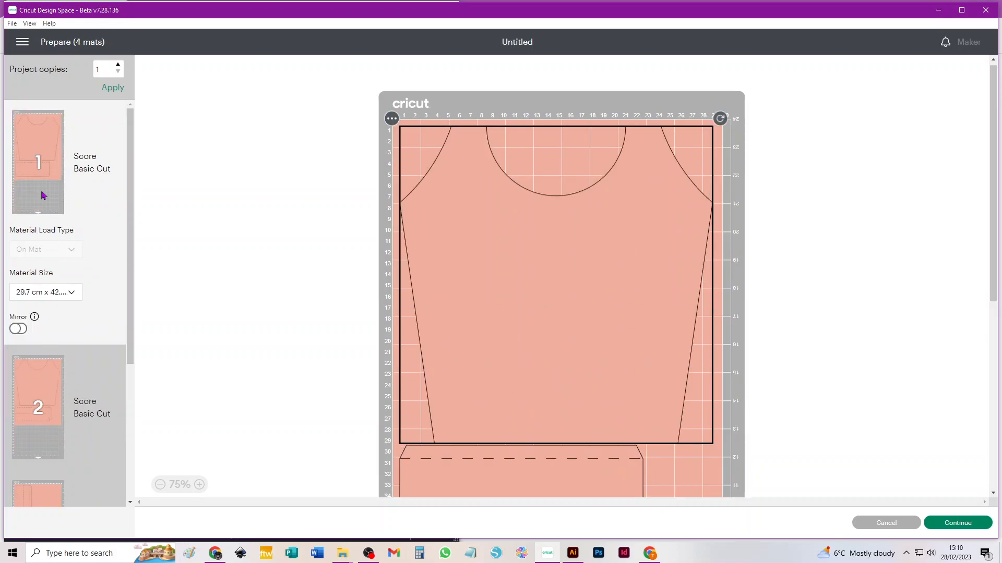
{"action": "left_click", "coordinate": [886, 522]}
- Recolour the rectangular base panel and both tall side panels to the handles' pink #E6007E using Color Sync
{"action": "left_click_drag", "start_coordinate": [737, 139], "coordinate": [585, 391]}
{"action": "mouse_move", "coordinate": [980, 238]}
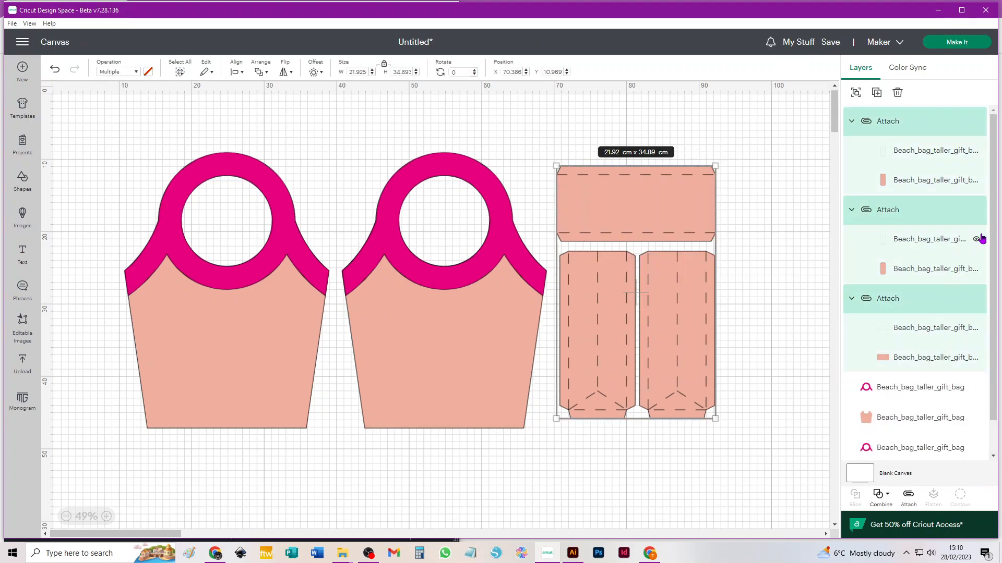
{"action": "left_click", "coordinate": [901, 73]}
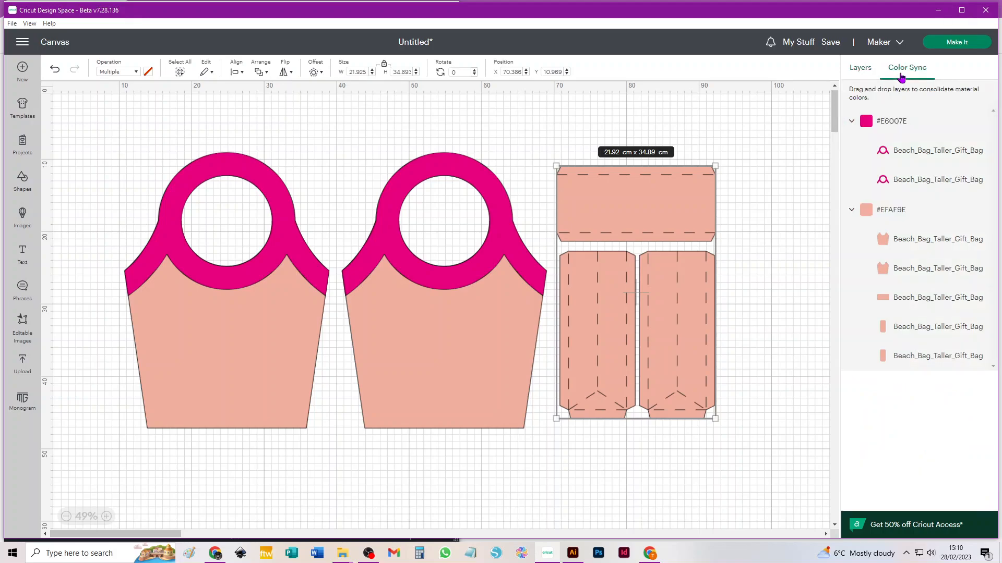
{"action": "left_click_drag", "start_coordinate": [912, 330], "coordinate": [912, 122]}
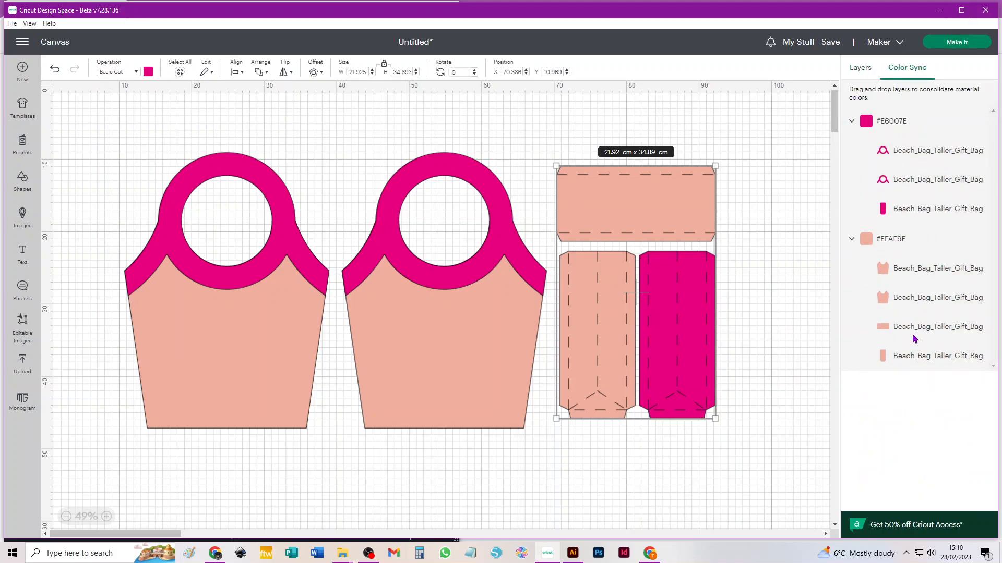
{"action": "left_click_drag", "start_coordinate": [917, 330], "coordinate": [917, 125]}
{"action": "left_click_drag", "start_coordinate": [910, 360], "coordinate": [929, 114]}
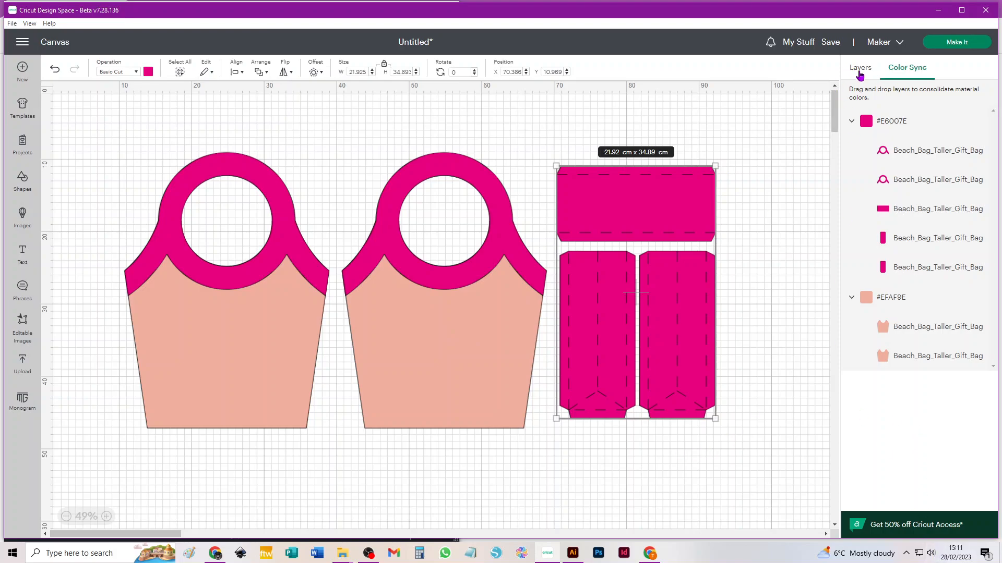
- Attach the base panel and both side panels together and move them farther away from the bag bodies
{"action": "left_click", "coordinate": [860, 73]}
{"action": "left_click", "coordinate": [752, 290]}
{"action": "left_click_drag", "start_coordinate": [699, 293], "coordinate": [748, 278]}
- Arrange the two pink handle pieces one directly below the other and attach them together
{"action": "left_click_drag", "start_coordinate": [505, 263], "coordinate": [484, 537]}
{"action": "left_click_drag", "start_coordinate": [280, 259], "coordinate": [474, 398]}
{"action": "left_click_drag", "start_coordinate": [475, 476], "coordinate": [275, 343]}
{"action": "left_click", "coordinate": [908, 496]}
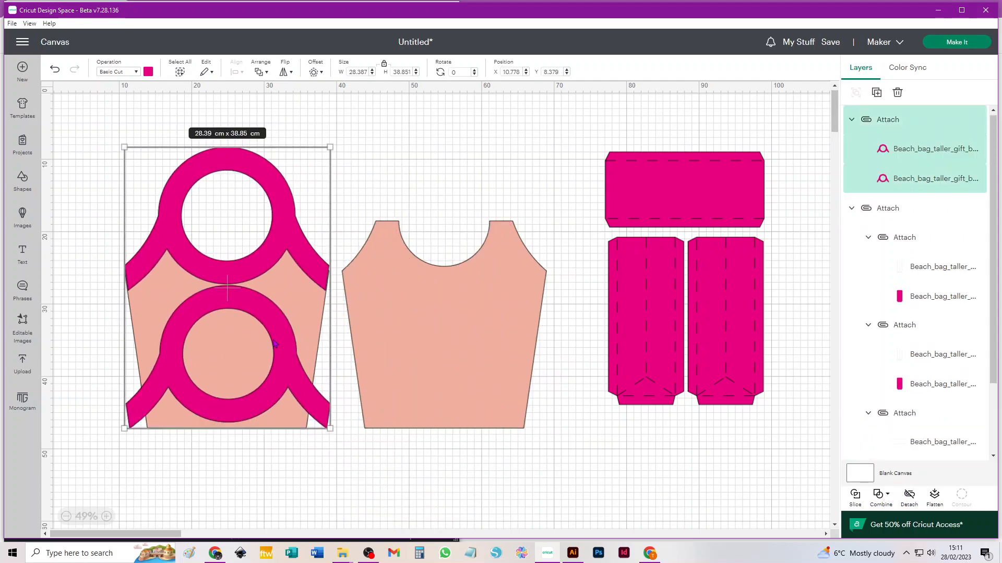
- Move the attached handles clear of the bag body and stack the two peach body panels one below the other
{"action": "left_click_drag", "start_coordinate": [291, 246], "coordinate": [233, 245]}
{"action": "left_click_drag", "start_coordinate": [302, 310], "coordinate": [522, 524]}
{"action": "left_click_drag", "start_coordinate": [494, 369], "coordinate": [486, 283]}
{"action": "left_click_drag", "start_coordinate": [495, 503], "coordinate": [494, 420]}
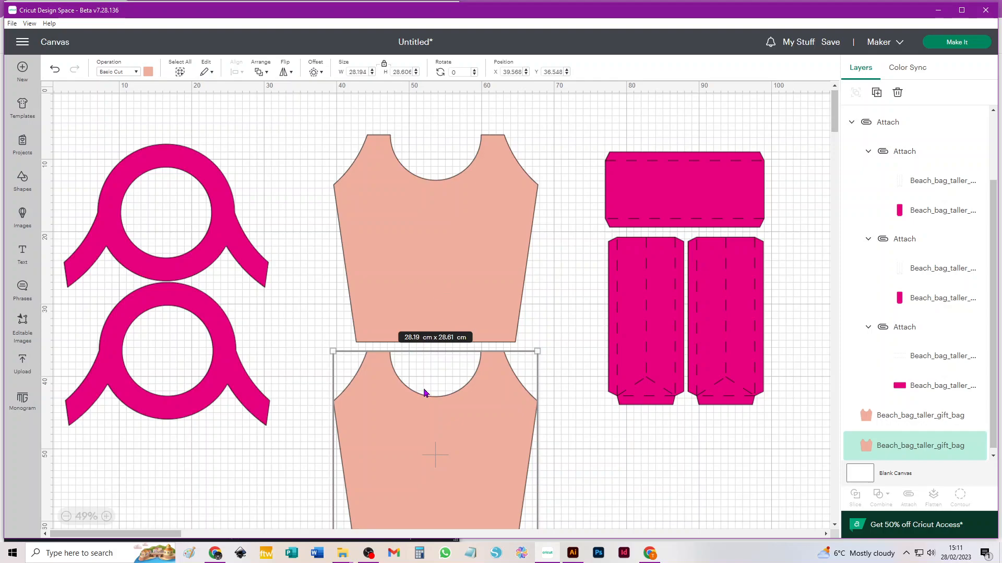
- Detach the outer attachment joining the base and side panels, keeping each panel attached to its own score lines
{"action": "left_click", "coordinate": [743, 312]}
{"action": "left_click", "coordinate": [909, 496]}
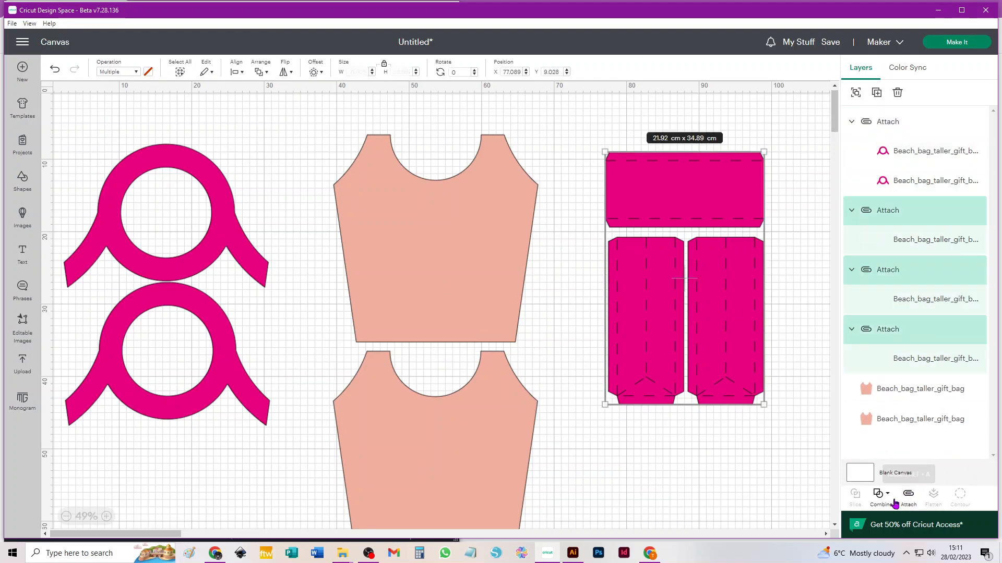
{"action": "left_click", "coordinate": [652, 462]}
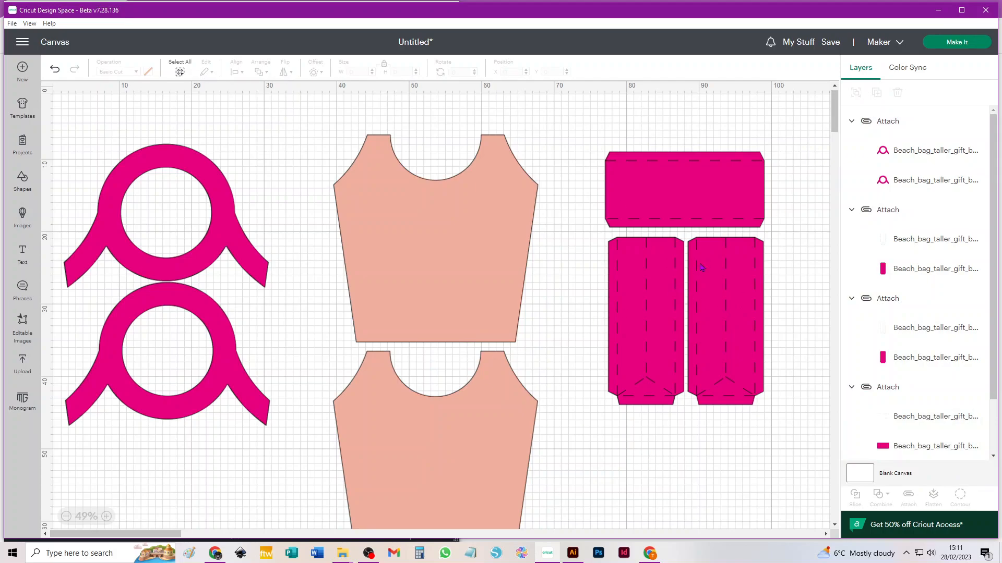